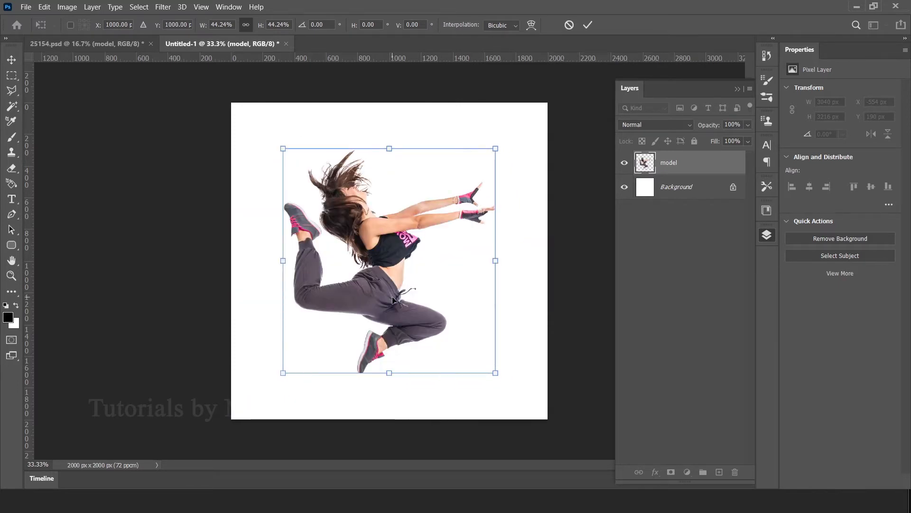
# Step: Apply the model layer's 44.24% scaling and marquee-select a narrow vertical strip of her hair, about 29 × 202 px
pyautogui.click(10, 60)
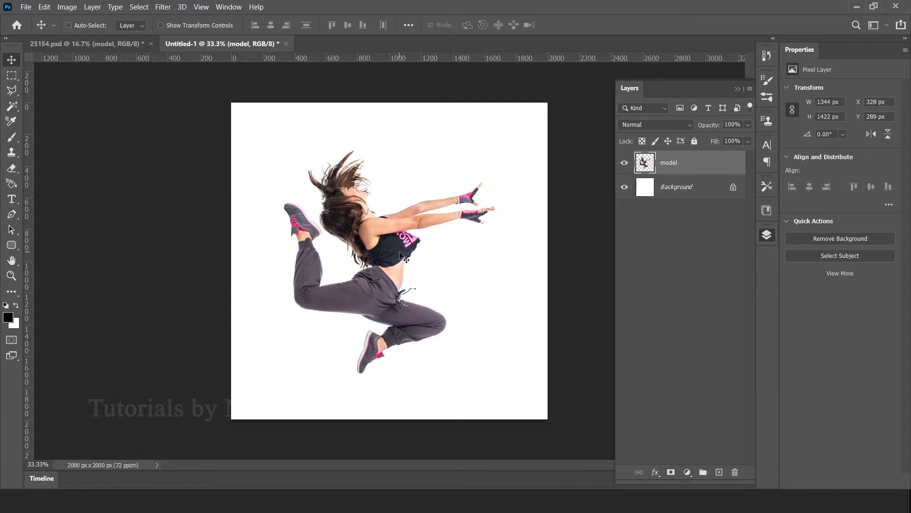
pyautogui.scroll(5, 405, 259)
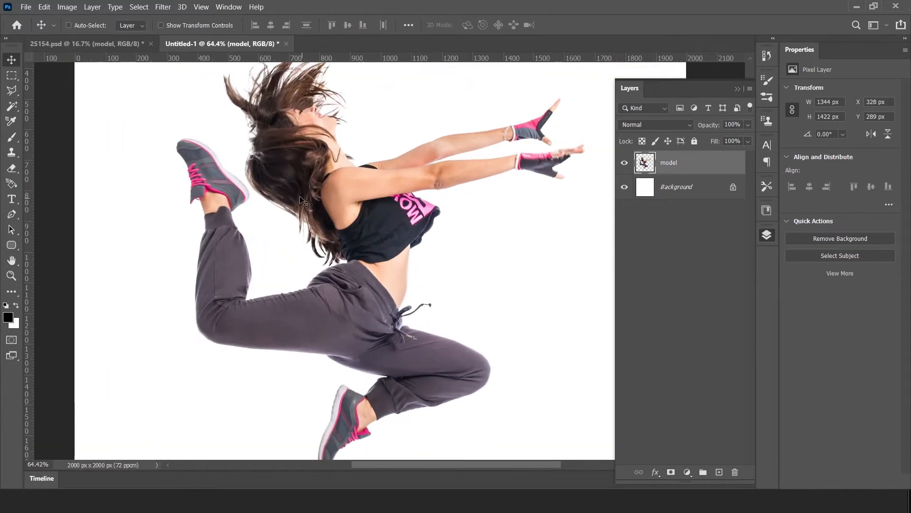
pyautogui.moveTo(298, 198); pyautogui.dragTo(396, 283)
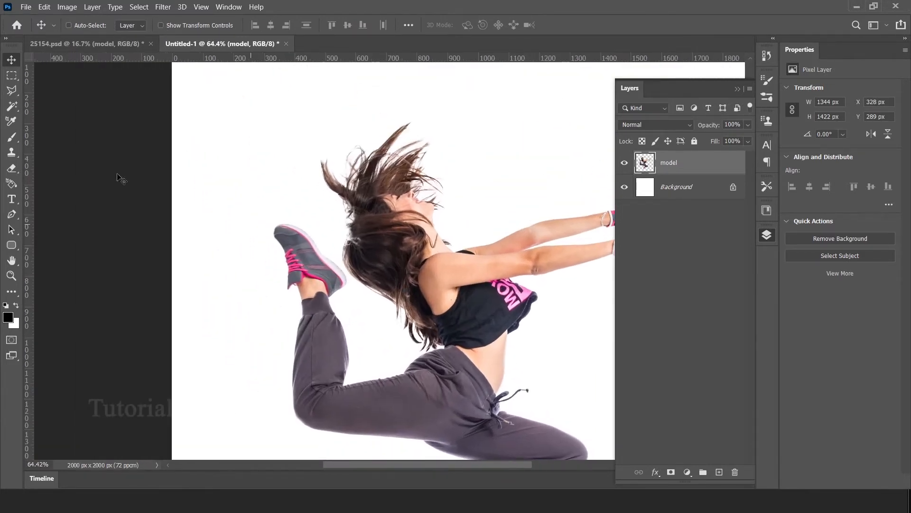
pyautogui.click(11, 75)
pyautogui.click(72, 74)
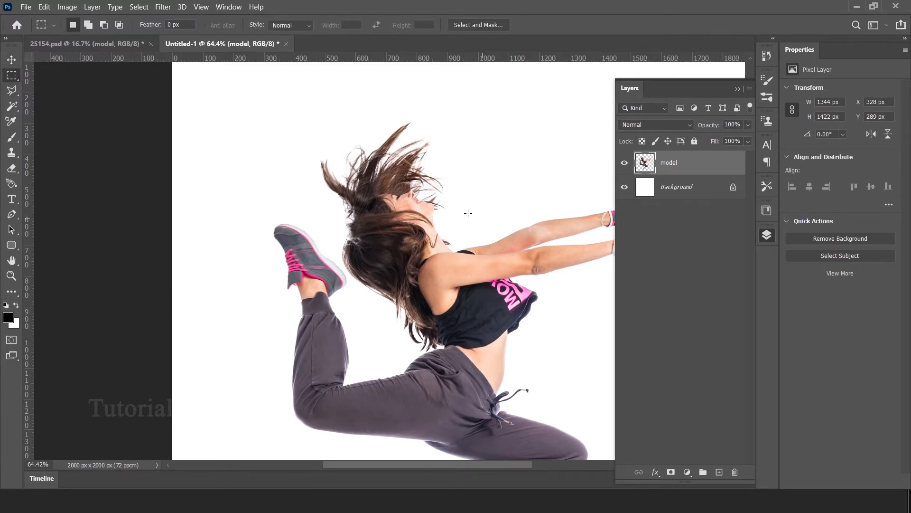
pyautogui.moveTo(363, 160); pyautogui.dragTo(373, 221)
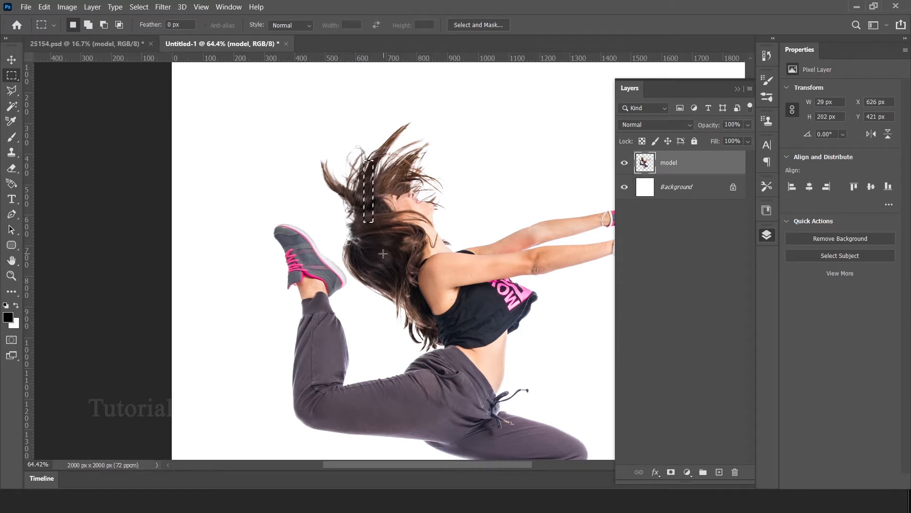
# Step: Add similar narrow vertical strips over the raised shoe, the torso and waist, the trousers and the lower shoe to the selection
pyautogui.press('shift')
pyautogui.moveTo(302, 242); pyautogui.dragTo(311, 307)
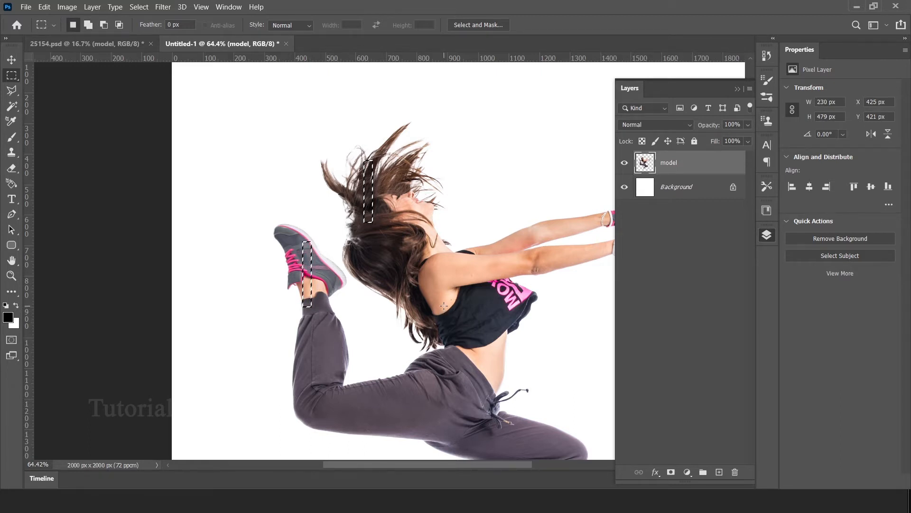
pyautogui.press('shift')
pyautogui.moveTo(446, 302); pyautogui.dragTo(417, 213)
pyautogui.press('space')
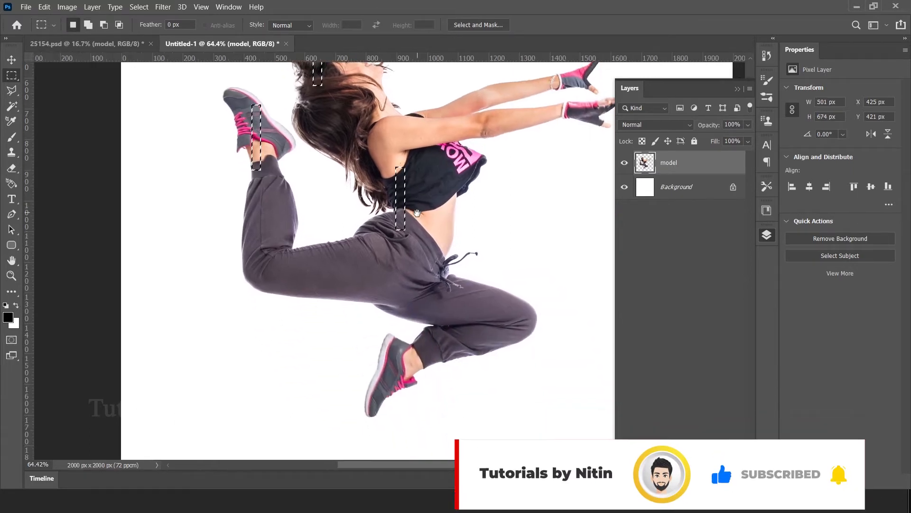
pyautogui.press('shift')
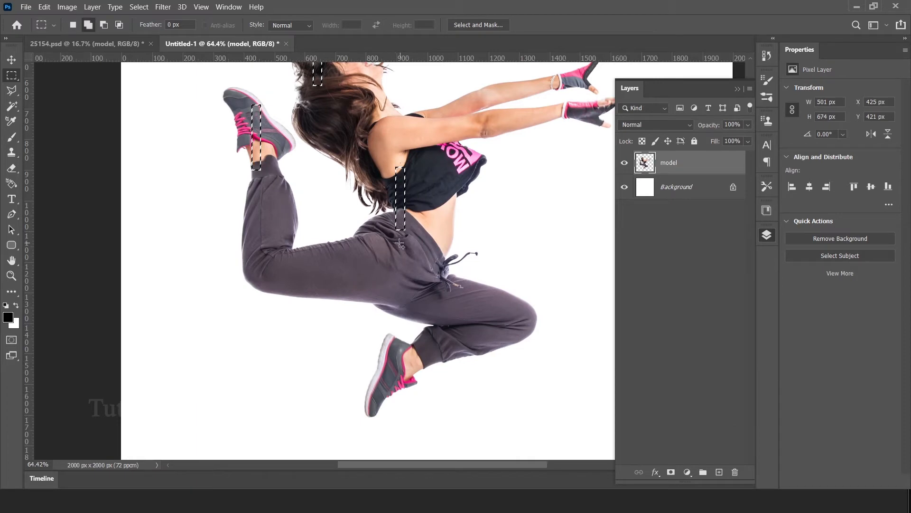
pyautogui.moveTo(397, 242); pyautogui.dragTo(386, 398)
pyautogui.scroll(-3, 394, 311)
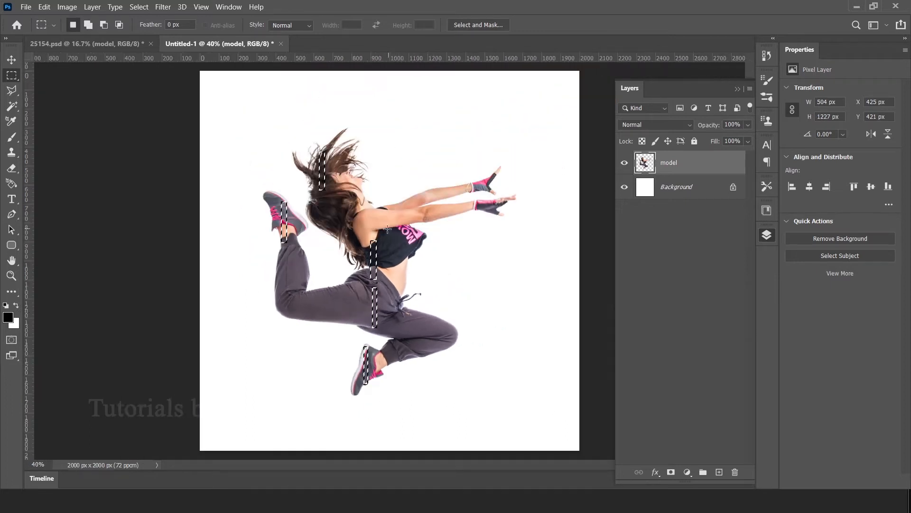
# Step: Copy the selected strips from the model layer to a new layer and hide the model layer
pyautogui.rightClick(372, 252)
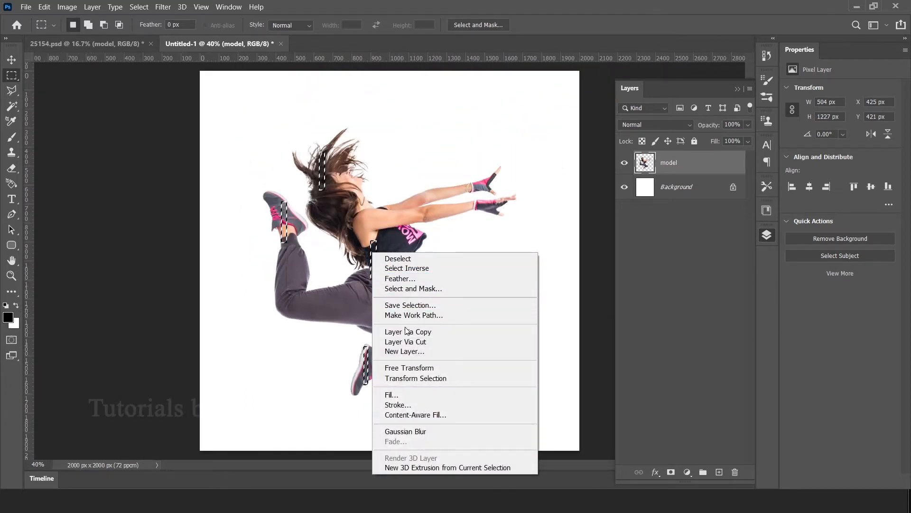
pyautogui.click(406, 332)
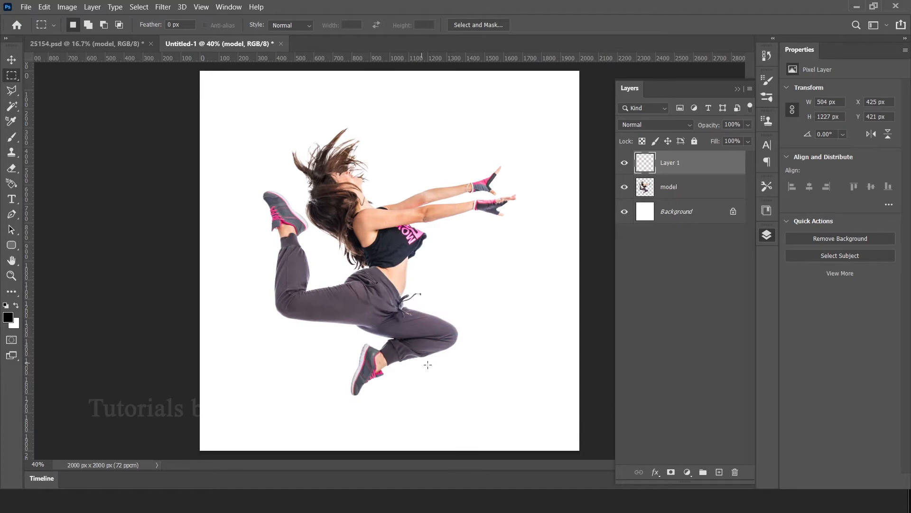
pyautogui.click(625, 188)
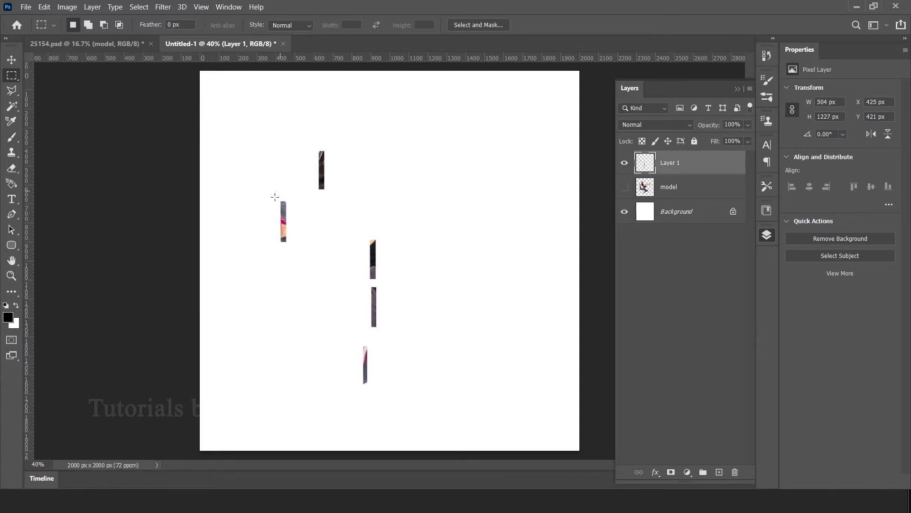
# Step: Cut the raised-shoe strip out of Layer 1 and paste it onto its own layer
pyautogui.moveTo(275, 196); pyautogui.dragTo(295, 247)
pyautogui.click(48, 7)
pyautogui.click(69, 74)
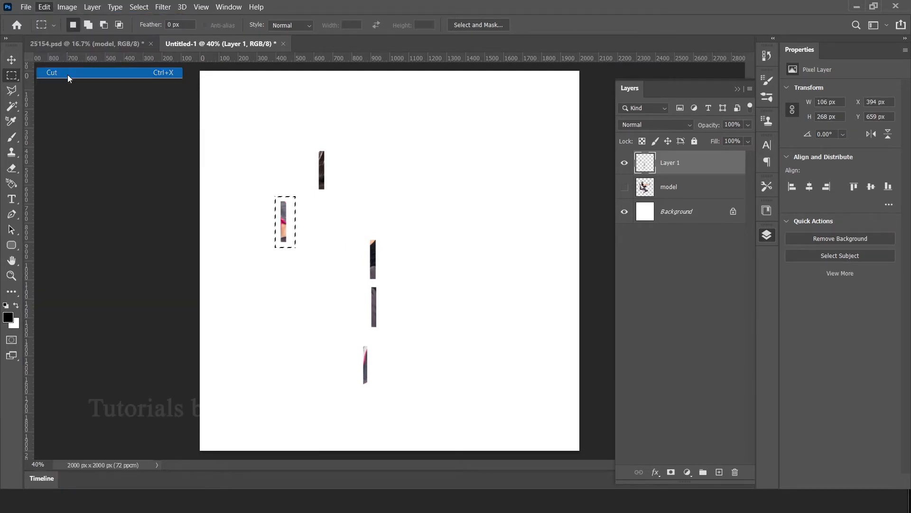
pyautogui.click(42, 9)
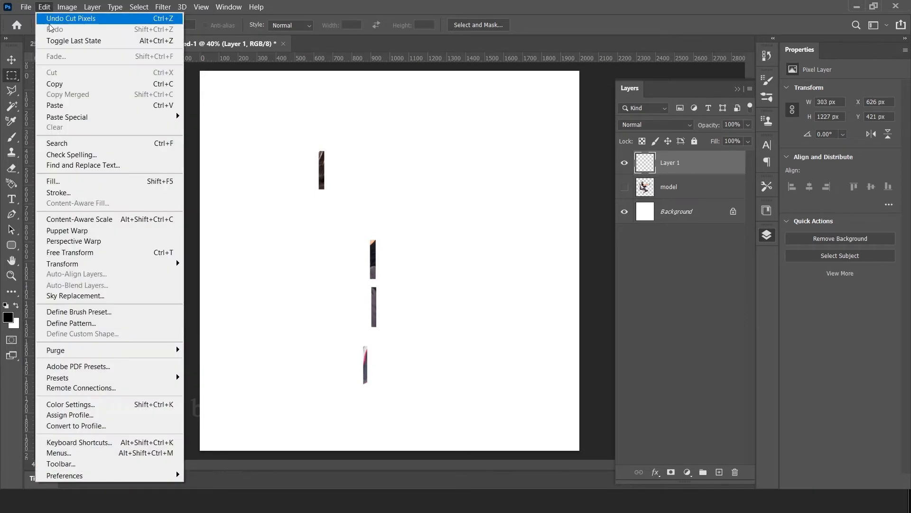
pyautogui.click(69, 106)
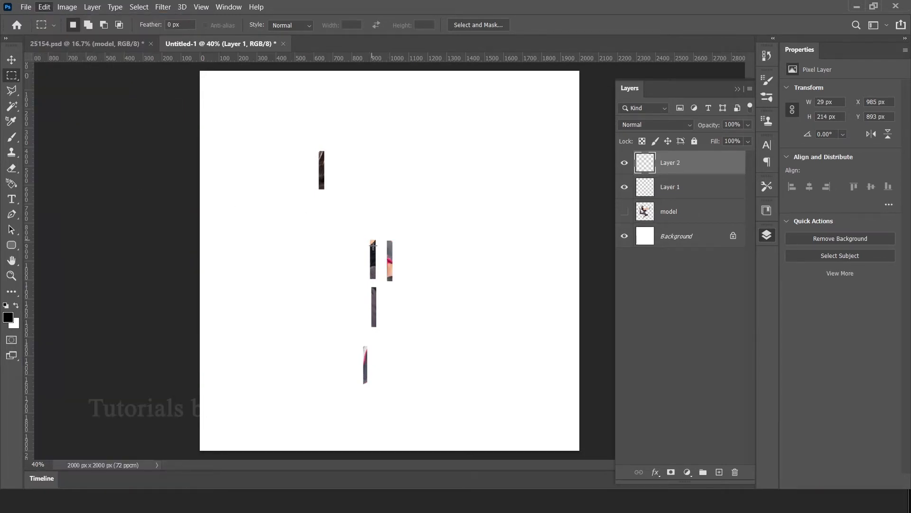
# Step: Move the pasted shoe strip directly beneath the hair strip, aligned with its left edge
pyautogui.click(11, 59)
pyautogui.moveTo(390, 278); pyautogui.dragTo(321, 186)
pyautogui.scroll(3, 327, 216)
pyautogui.scroll(2, 336, 190)
pyautogui.scroll(-5, 333, 205)
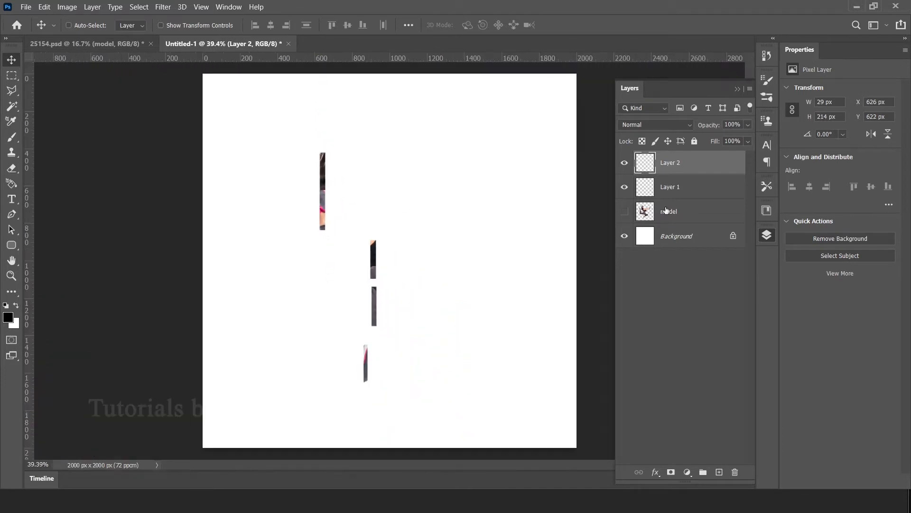
# Step: Marquee-select the torso strip on Layer 1
pyautogui.click(678, 194)
pyautogui.press('m')
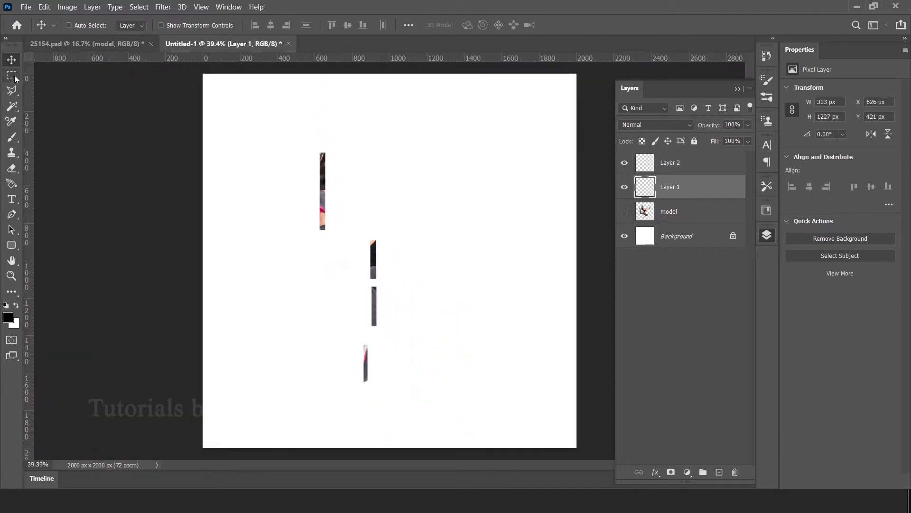
pyautogui.moveTo(367, 236); pyautogui.dragTo(385, 285)
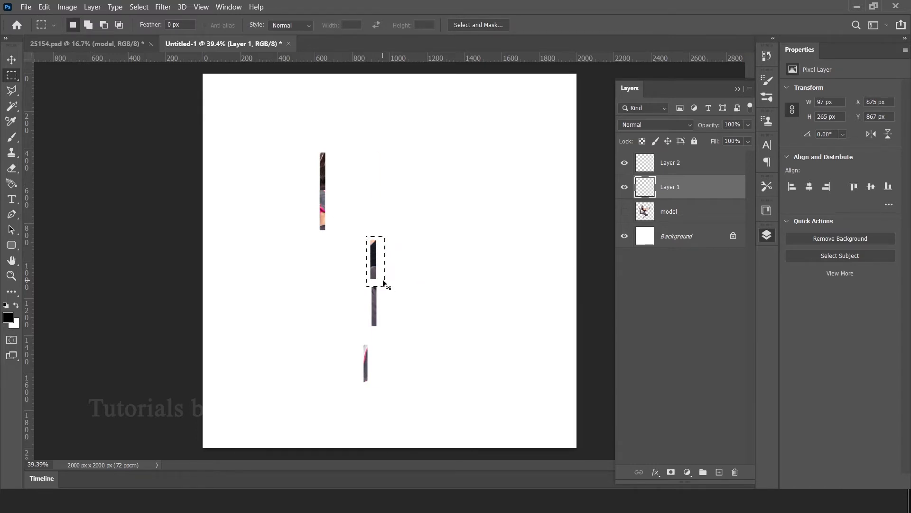
pyautogui.hotkey('ctrl', 'x')
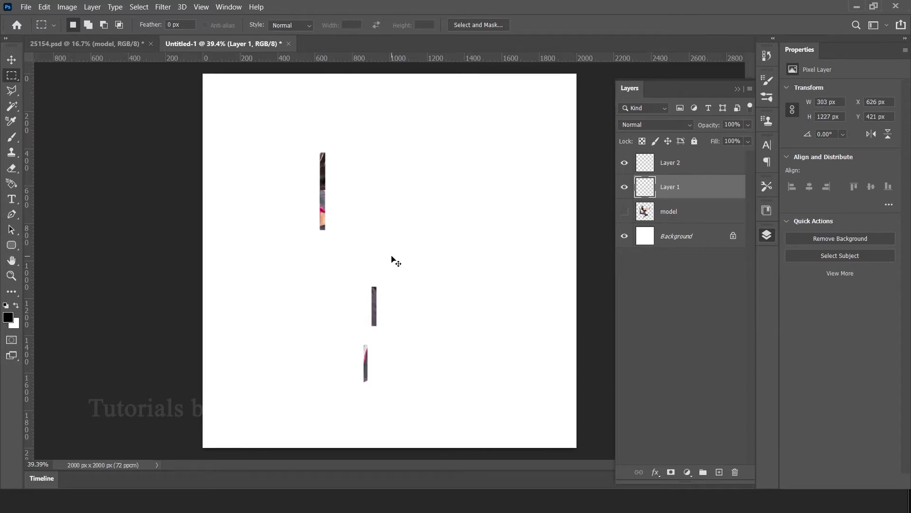
pyautogui.hotkey('ctrl', 'v')
pyautogui.press('v')
pyautogui.hotkey('ctrl', 'z')
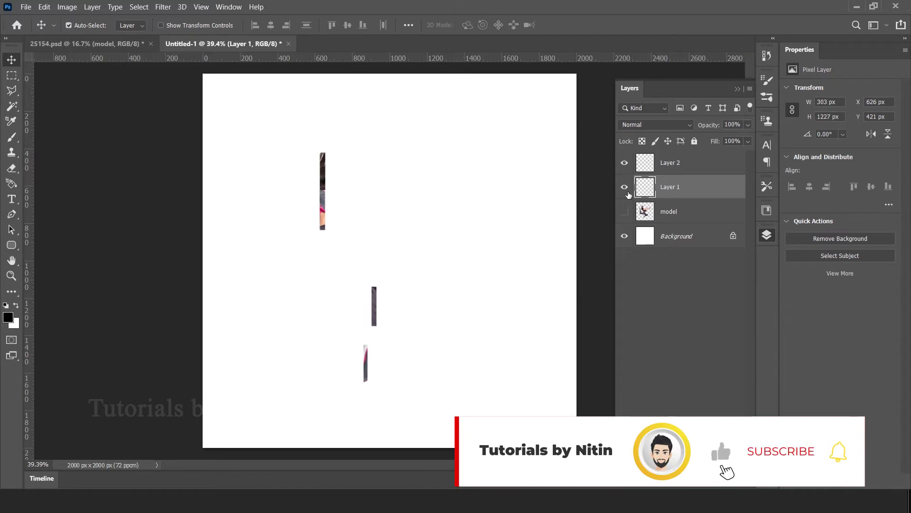
pyautogui.hotkey('ctrl', 'z')
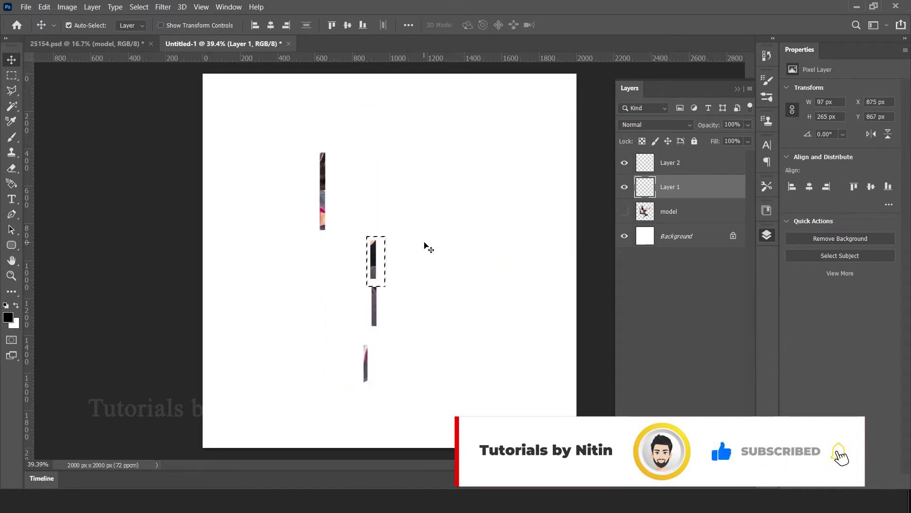
# Step: Copy the selected torso strip to a new layer and place it directly beneath the shoe strip in the column
pyautogui.hotkey('ctrl', 'j')
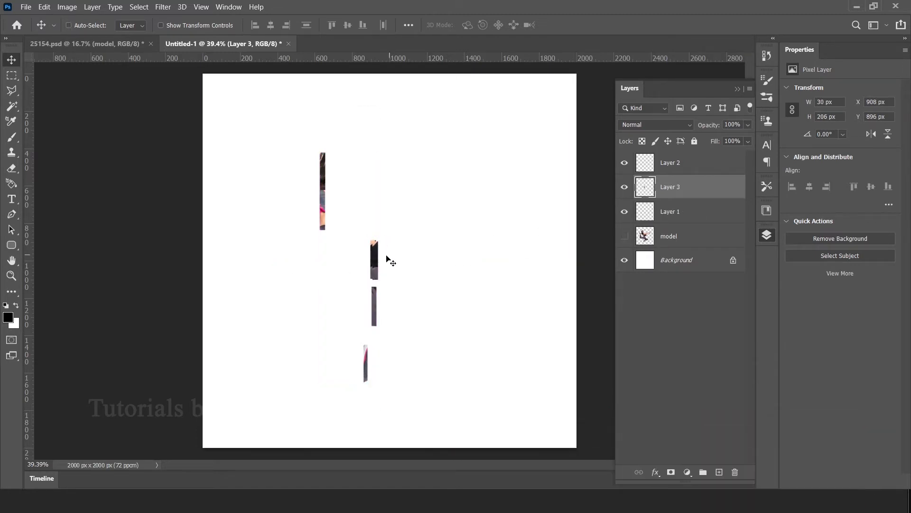
pyautogui.moveTo(386, 257); pyautogui.dragTo(323, 243)
# Step: Copy the trouser strip from Layer 1 to its own layer and place it flush beneath the torso strip in the column
pyautogui.click(660, 218)
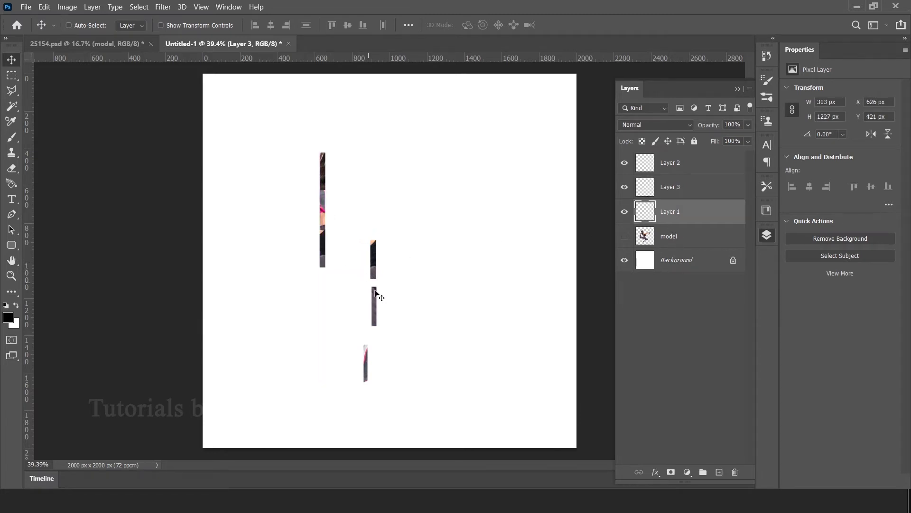
pyautogui.press('m')
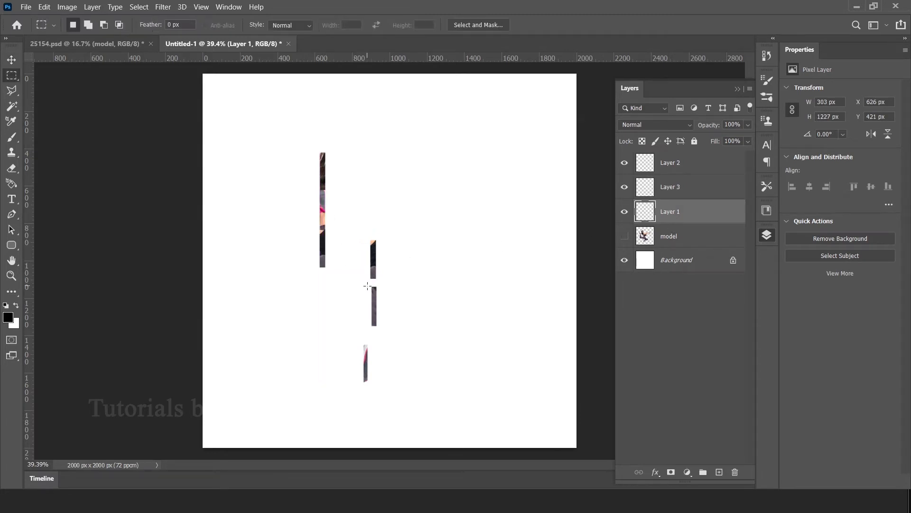
pyautogui.moveTo(367, 286); pyautogui.dragTo(383, 330)
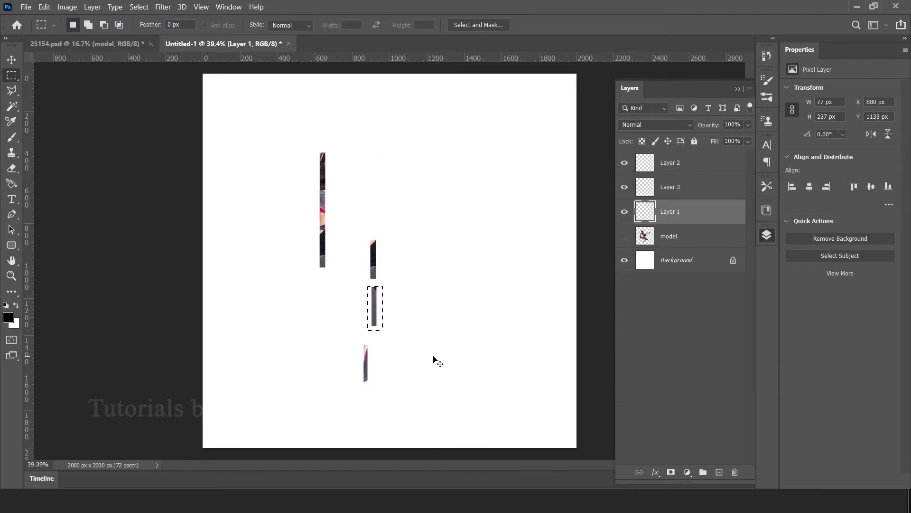
pyautogui.hotkey('ctrl', 'j')
pyautogui.press('v')
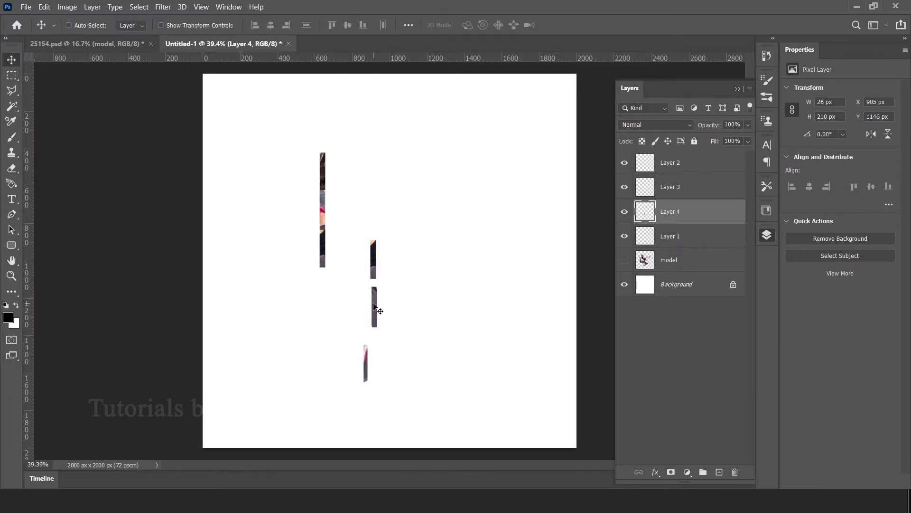
pyautogui.moveTo(374, 305); pyautogui.dragTo(308, 266)
pyautogui.scroll(3, 322, 283)
pyautogui.scroll(-1, 381, 298)
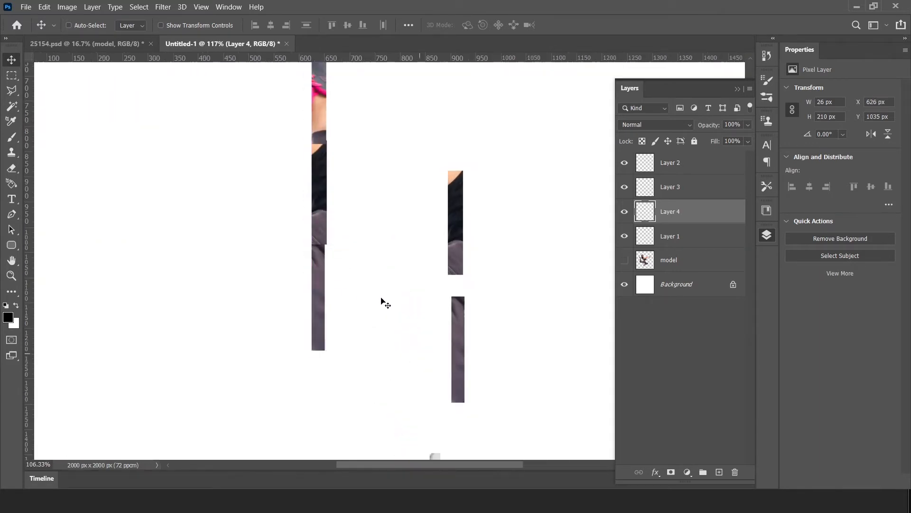
pyautogui.scroll(-5, 381, 298)
# Step: Copy the lower-shoe strip from Layer 1 to its own layer and place it flush beneath the trouser strip
pyautogui.click(655, 243)
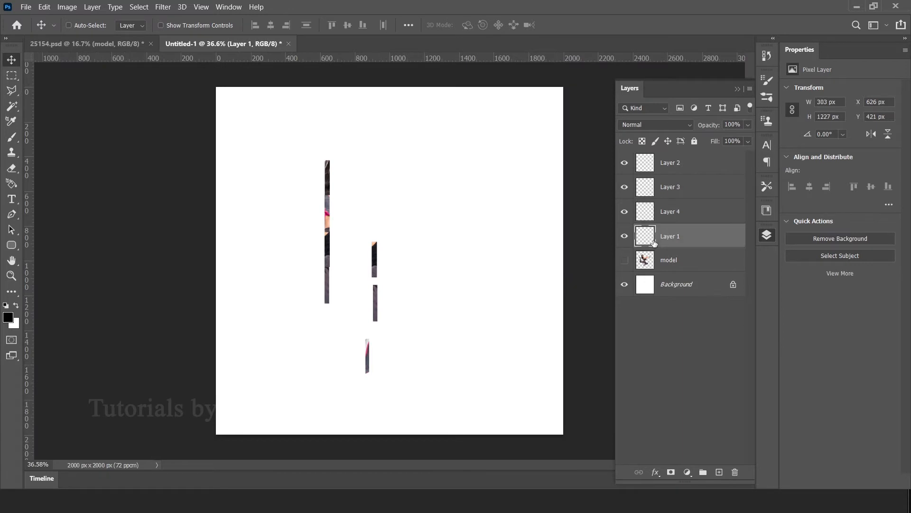
pyautogui.press('m')
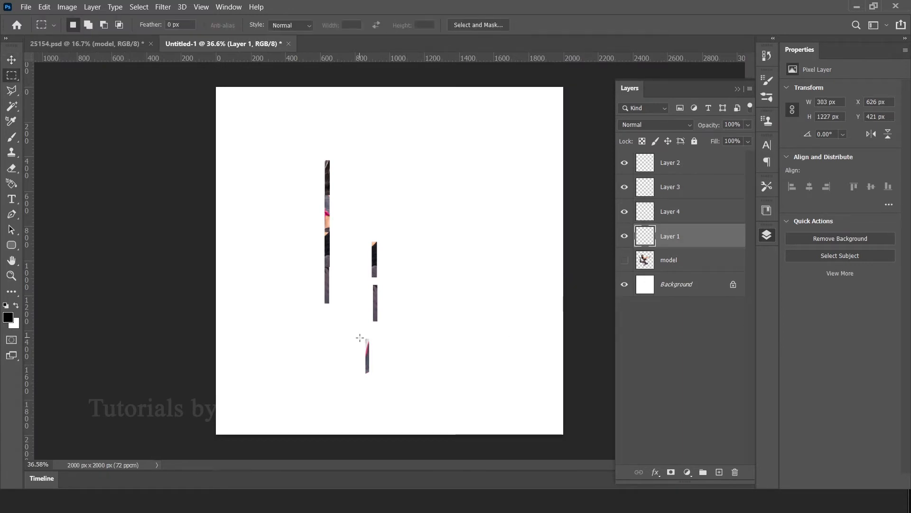
pyautogui.moveTo(361, 338); pyautogui.dragTo(329, 321)
pyautogui.hotkey('ctrl', 'j')
pyautogui.press('v')
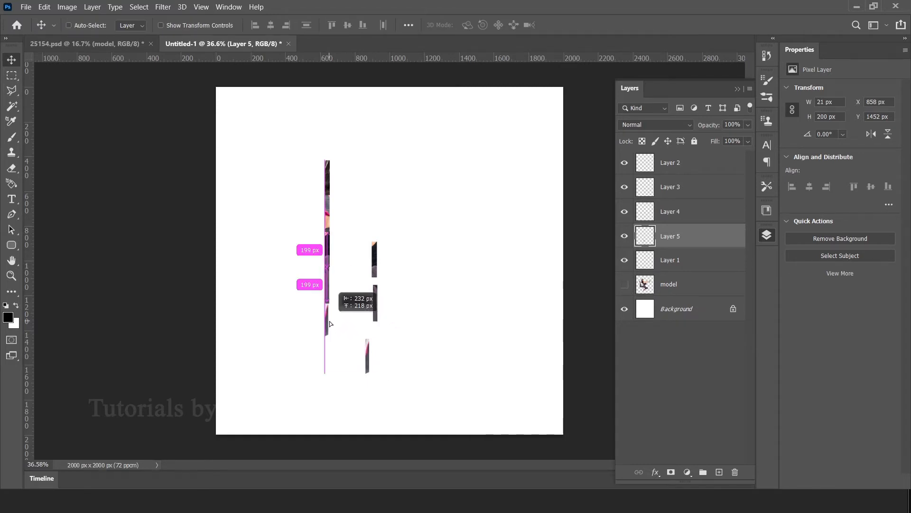
pyautogui.scroll(5, 329, 321)
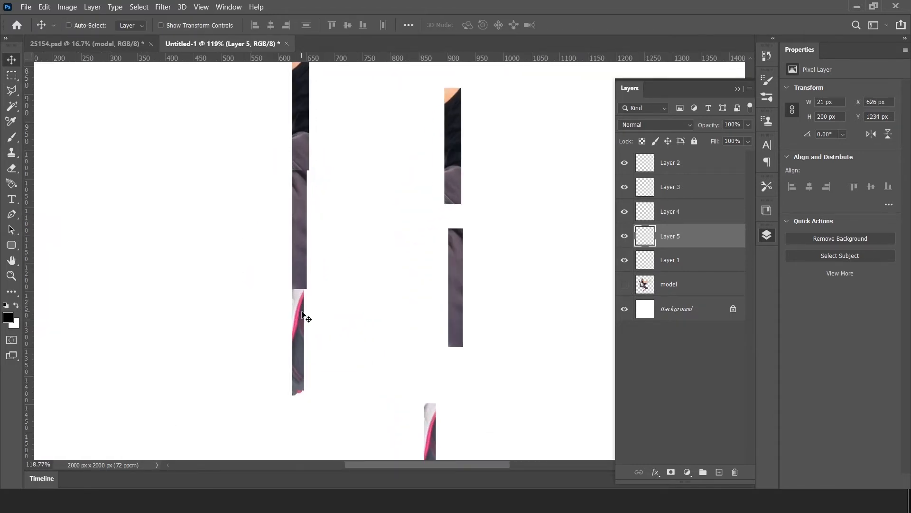
pyautogui.scroll(-5, 304, 316)
# Step: Delete the three leftover original strips from Layer 1 and clear the selection
pyautogui.click(666, 263)
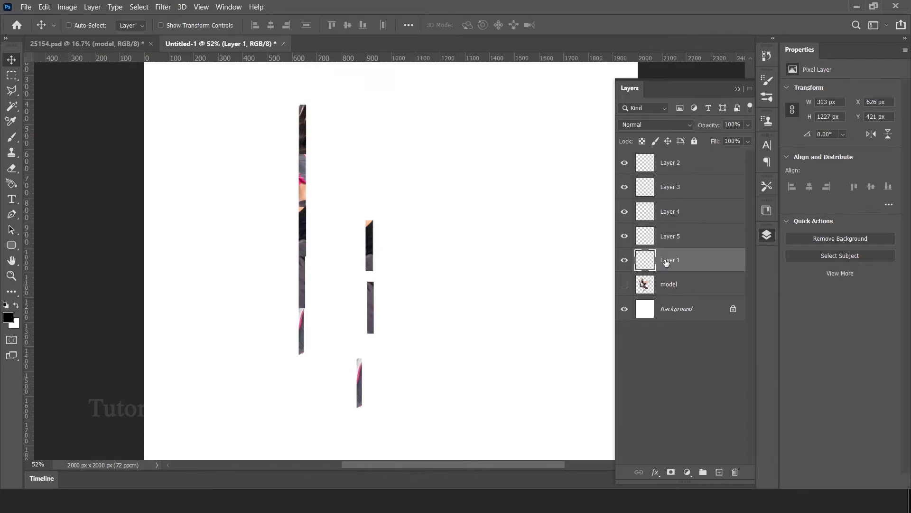
pyautogui.press('m')
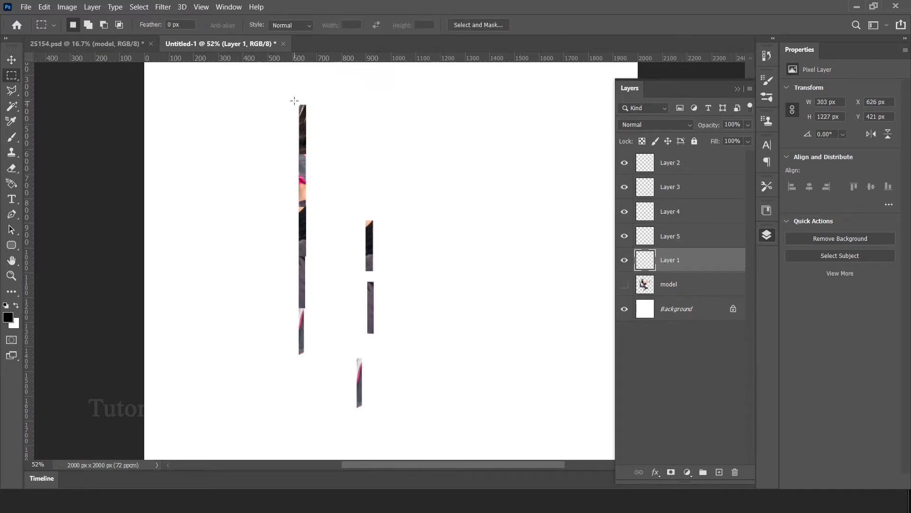
pyautogui.moveTo(354, 210); pyautogui.dragTo(399, 400)
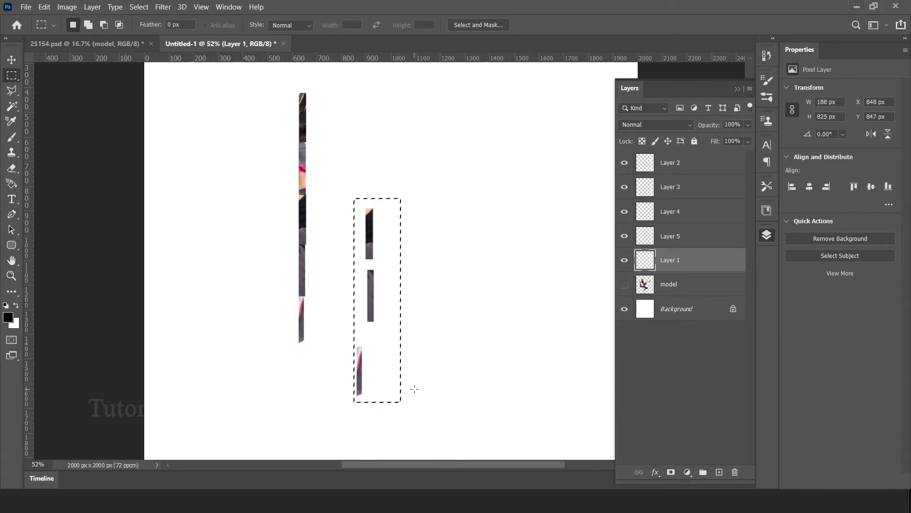
pyautogui.press('Delete')
pyautogui.hotkey('ctrl', 'd')
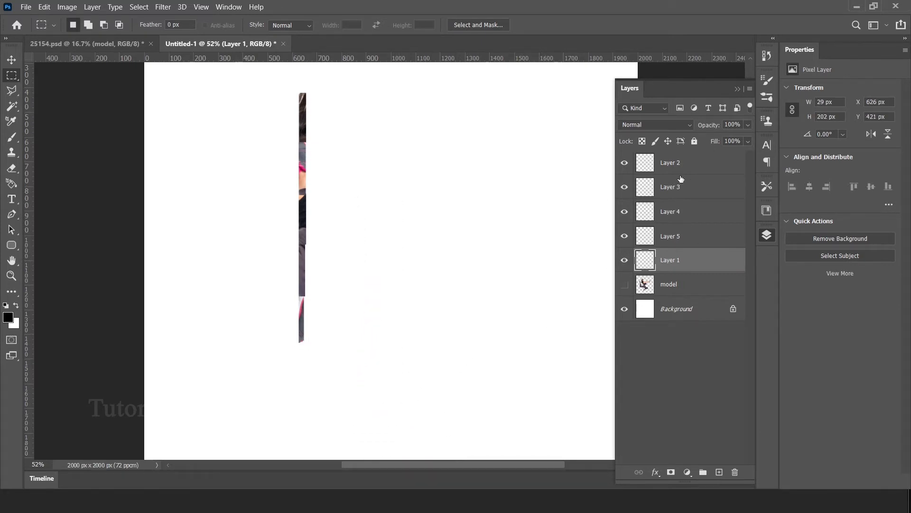
# Step: Merge the strip layers from Layer 2 down to Layer 1 into a single layer
pyautogui.click(681, 163)
pyautogui.keyDown('shift'); pyautogui.click(682, 260); pyautogui.keyUp('shift')
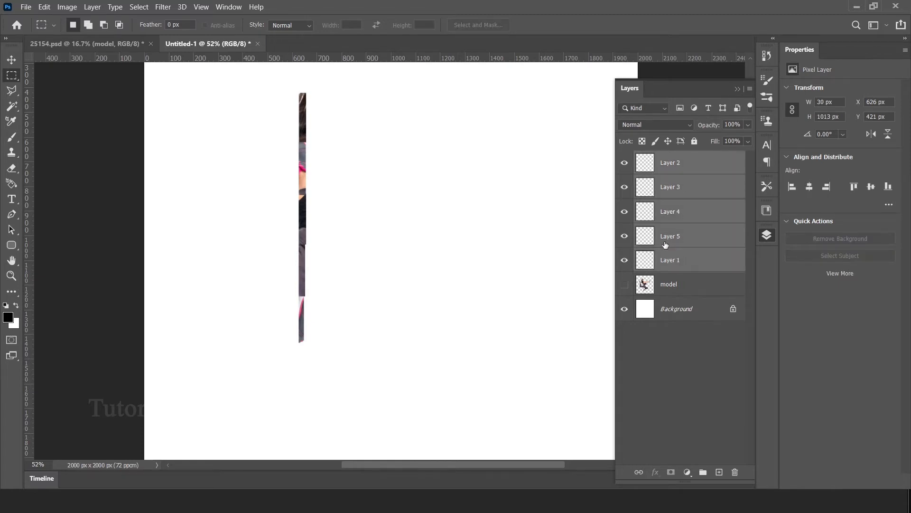
pyautogui.rightClick(667, 244)
pyautogui.click(684, 339)
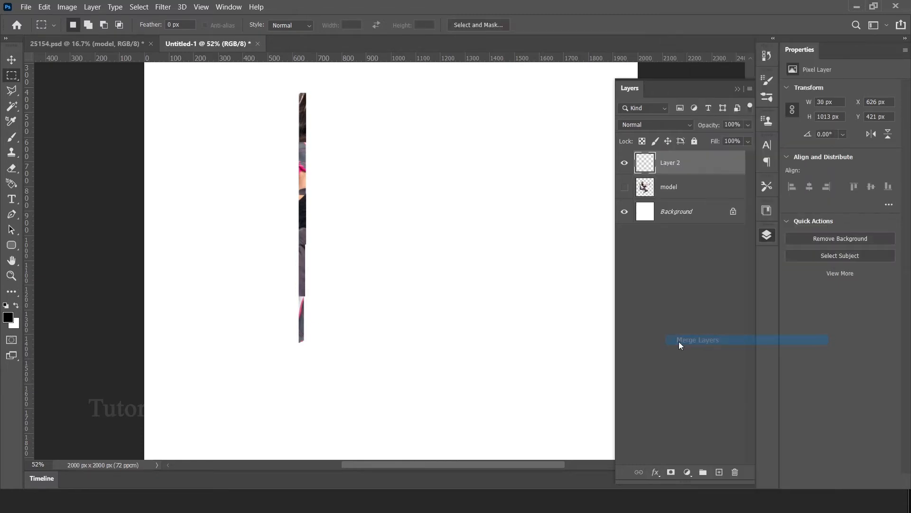
pyautogui.click(624, 169)
# Step: Stretch the merged strip column horizontally to about 475 px wide, keeping its height and its outer edge nearest the canvas origin in place
pyautogui.scroll(-3, 503, 254)
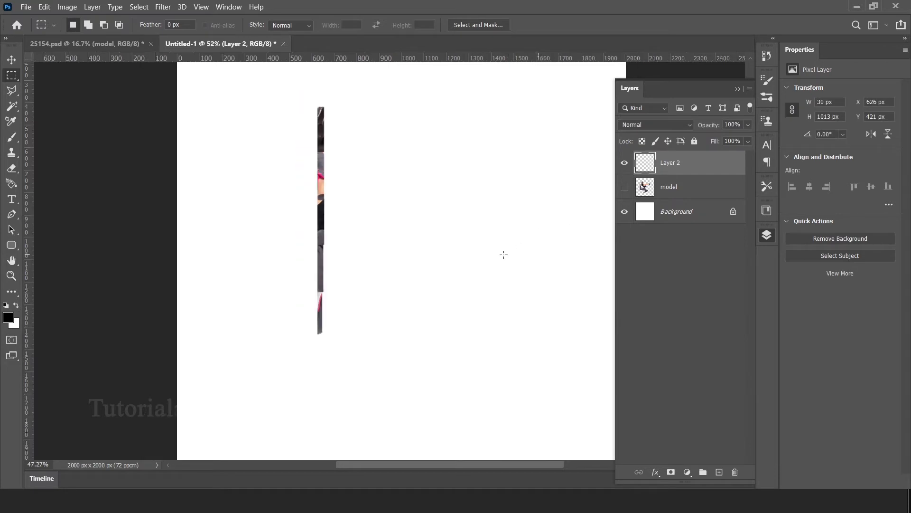
pyautogui.hotkey('ctrl', 't')
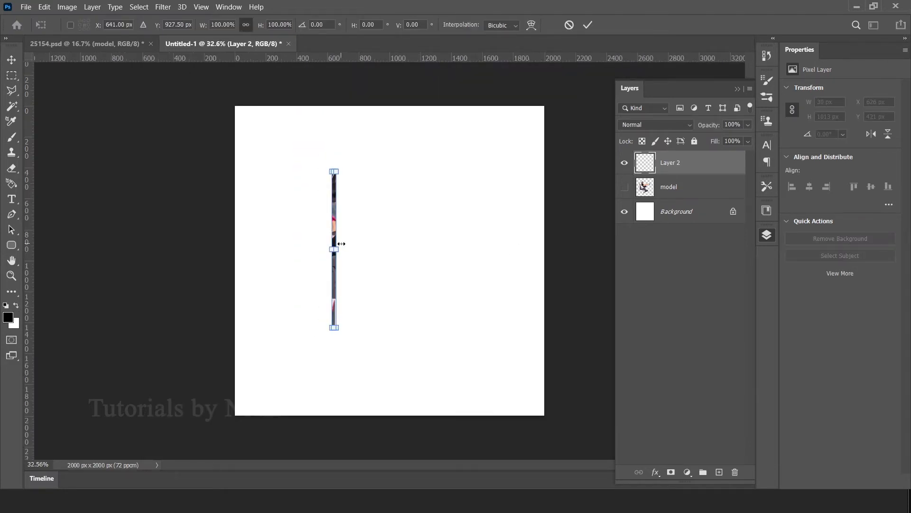
pyautogui.moveTo(341, 247); pyautogui.dragTo(409, 247)
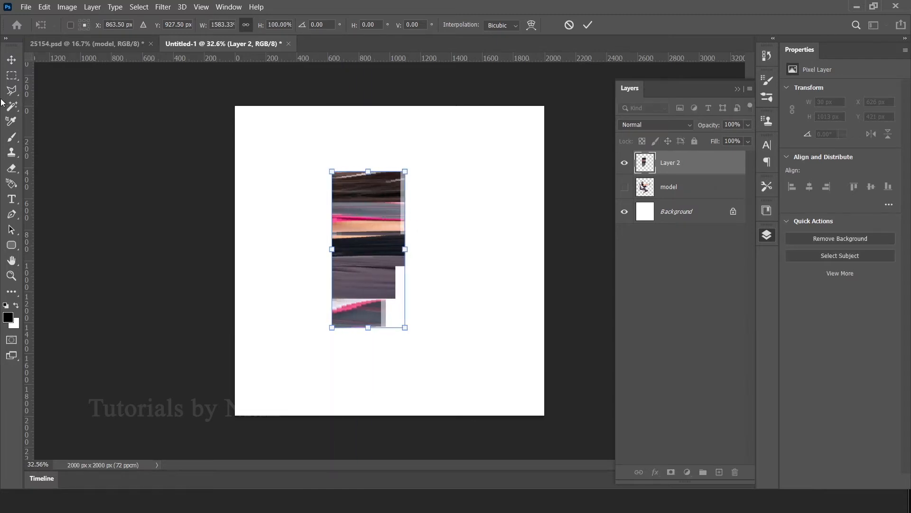
pyautogui.click(11, 59)
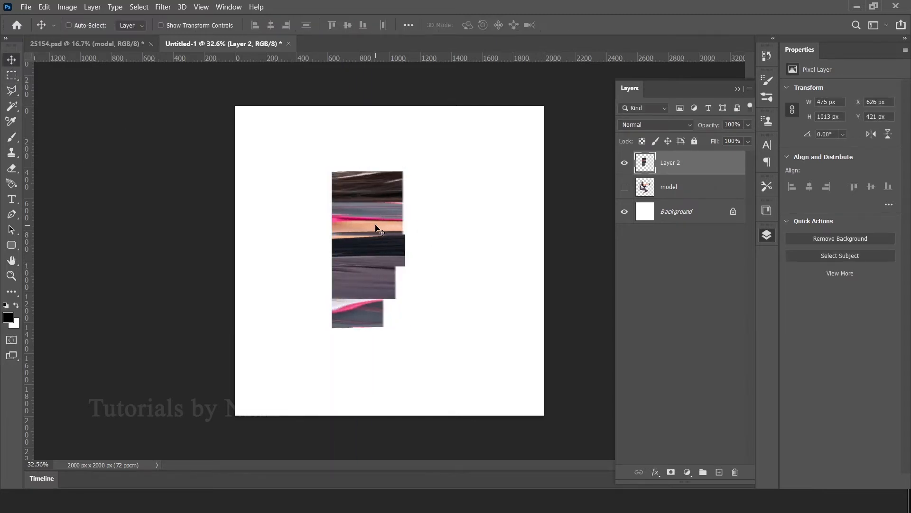
# Step: Copy a full-height vertical band about 74 px wide from the stretched strips and paste it onto a new layer
pyautogui.click(18, 79)
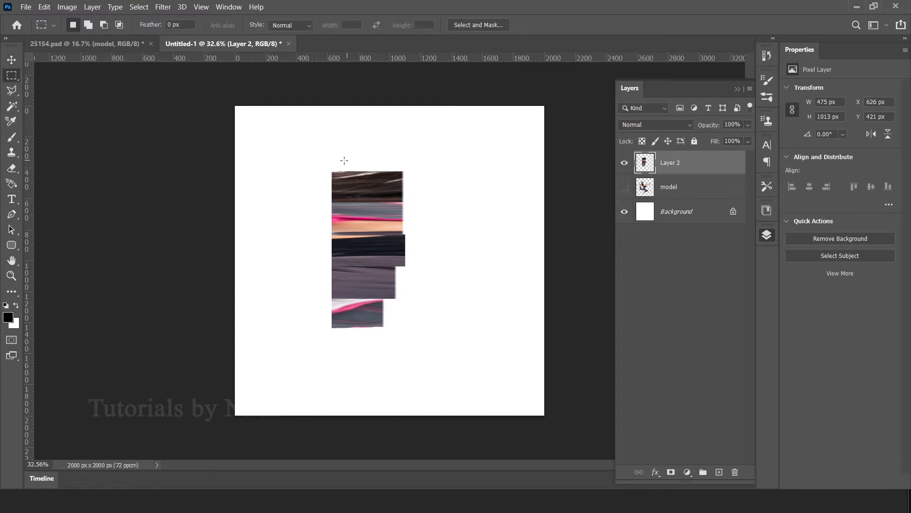
pyautogui.moveTo(349, 165); pyautogui.dragTo(360, 338)
pyautogui.hotkey('ctrl', 'j')
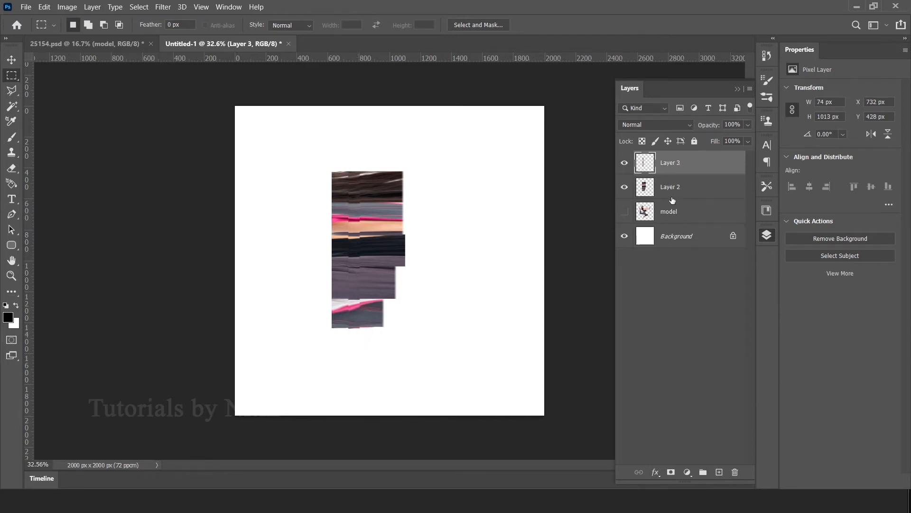
pyautogui.hotkey('ctrl', 'z')
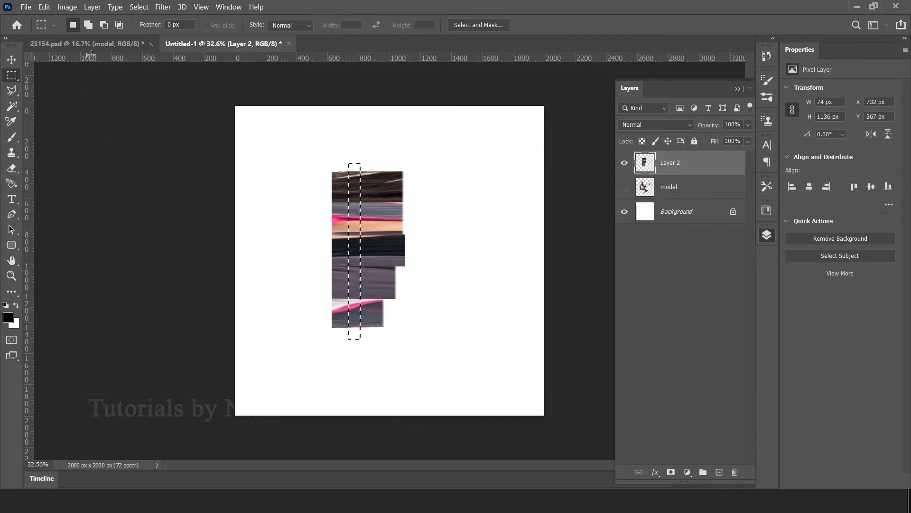
pyautogui.click(44, 7)
pyautogui.click(47, 81)
pyautogui.click(44, 6)
pyautogui.click(47, 105)
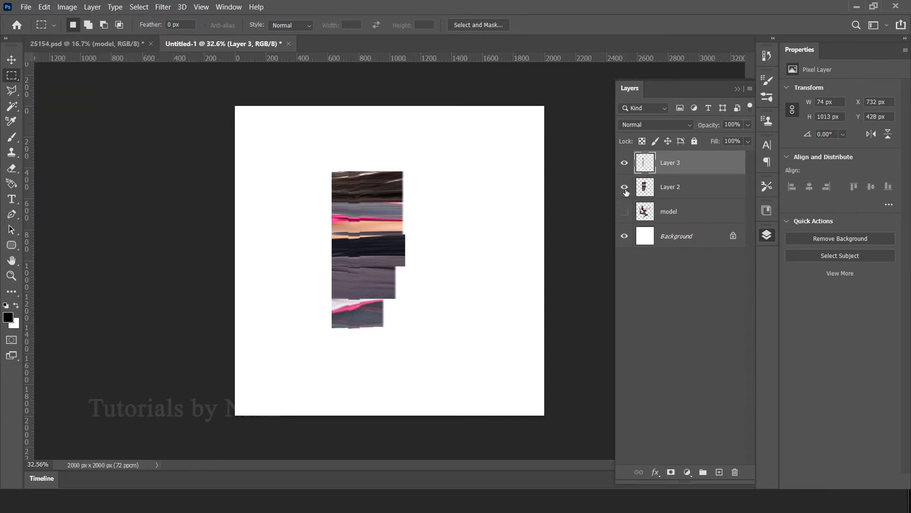
# Step: Delete the stretched strip layer, Layer 2, and make the pasted band on Layer 3 active
pyautogui.click(683, 189)
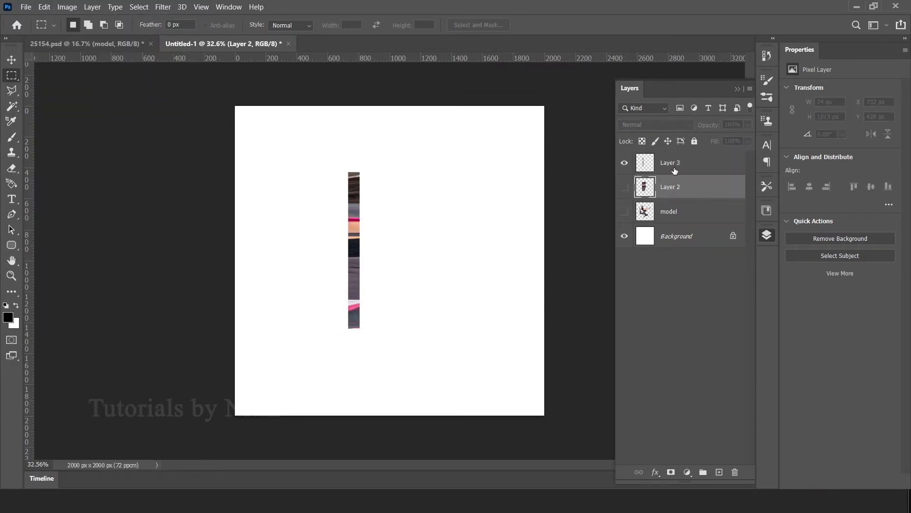
pyautogui.press('Delete')
pyautogui.click(668, 171)
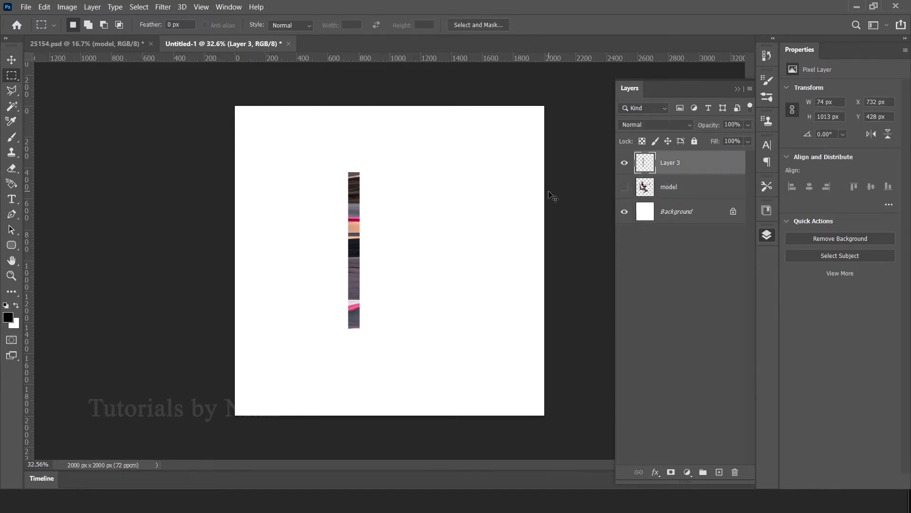
# Step: Stretch the band on Layer 3 horizontally on both sides to the full 2000 px canvas width
pyautogui.hotkey('ctrl', 't')
pyautogui.moveTo(361, 250); pyautogui.dragTo(544, 246)
pyautogui.moveTo(348, 251); pyautogui.dragTo(235, 250)
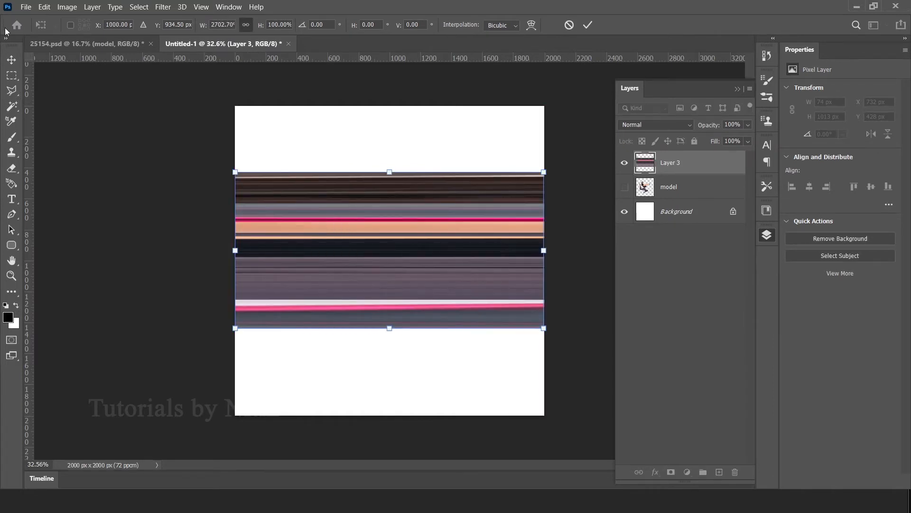
pyautogui.click(11, 59)
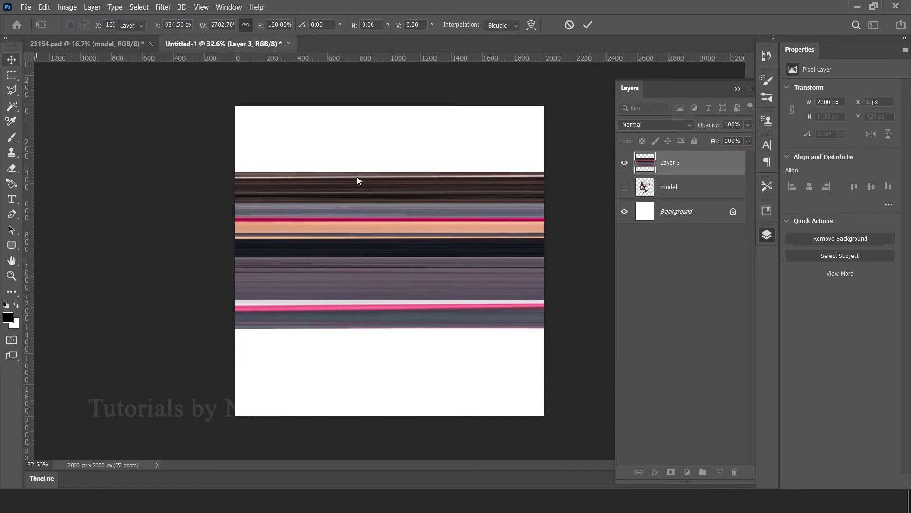
# Step: Show the model layer and move the striped band on Layer 3 up flush with the canvas's top edge
pyautogui.click(625, 190)
pyautogui.click(665, 196)
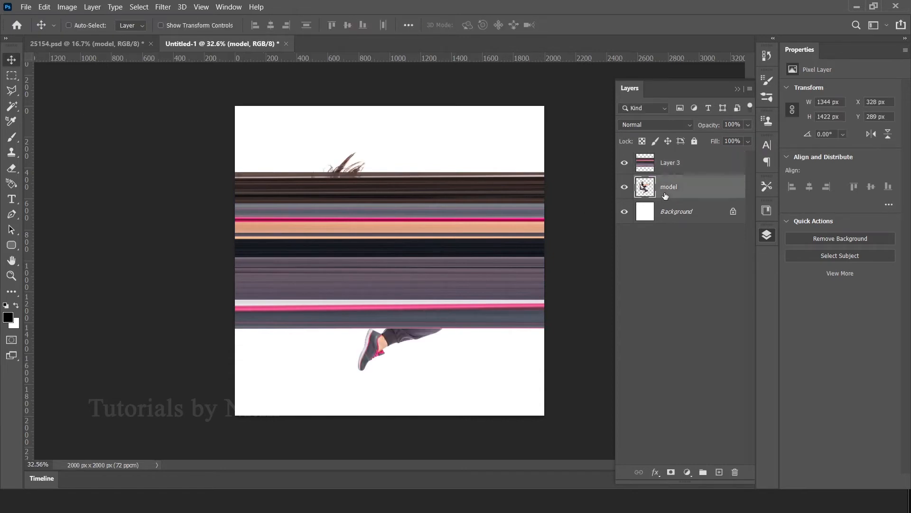
pyautogui.click(669, 166)
pyautogui.moveTo(430, 248); pyautogui.dragTo(440, 184)
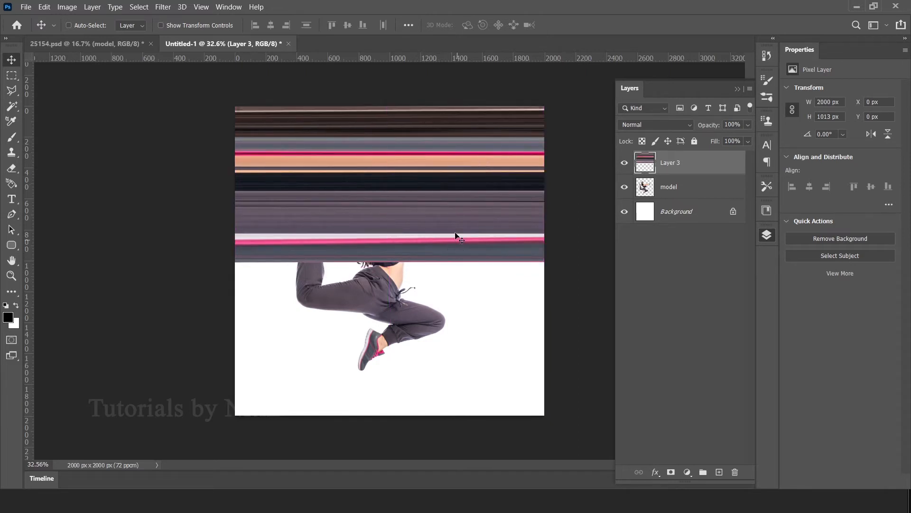
# Step: Flip the striped band on Layer 3 vertically
pyautogui.click(170, 25)
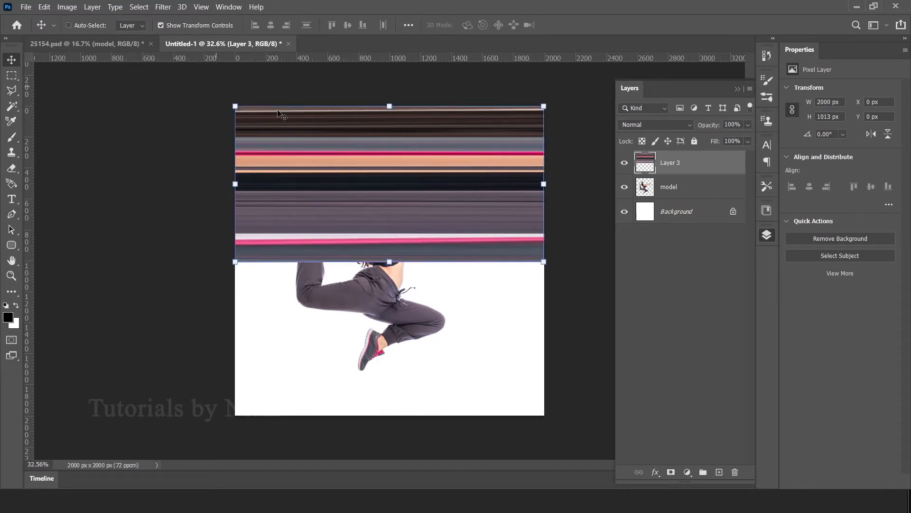
pyautogui.rightClick(376, 161)
pyautogui.click(348, 181)
pyautogui.hotkey('ctrl', 't')
pyautogui.rightClick(351, 183)
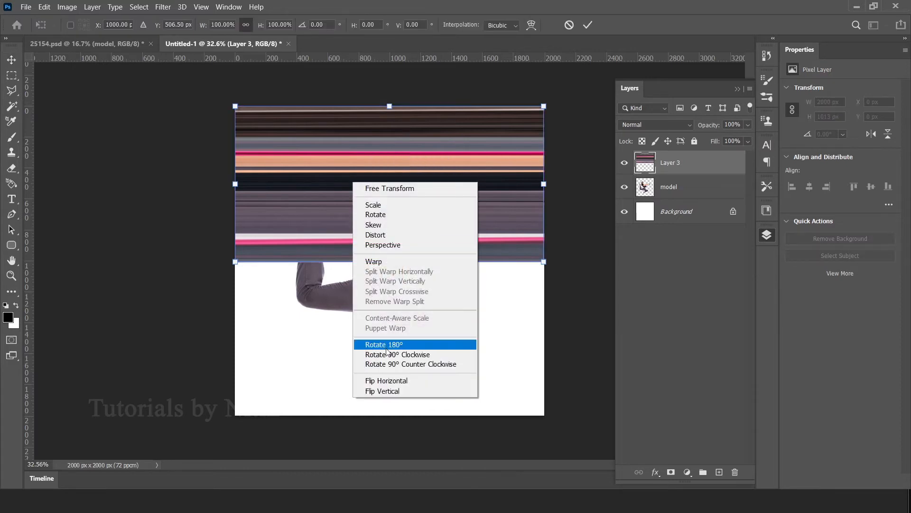
pyautogui.click(401, 391)
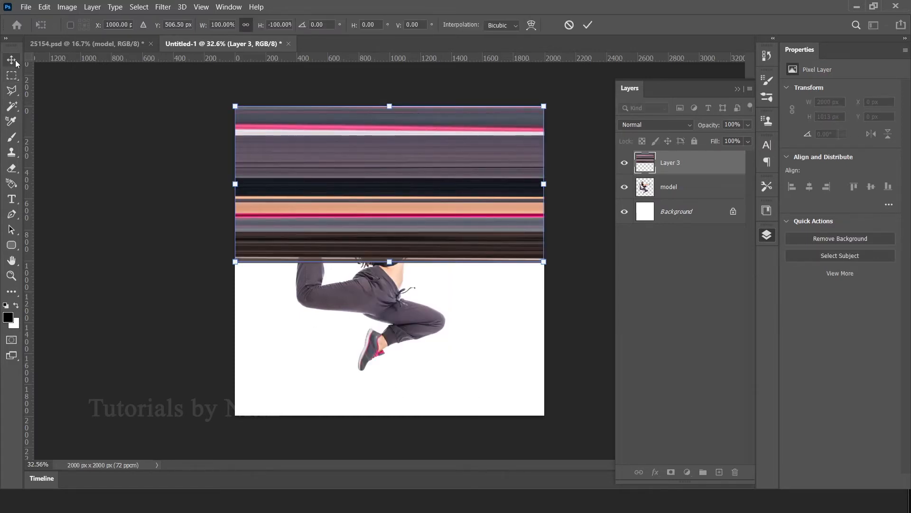
pyautogui.press('Return')
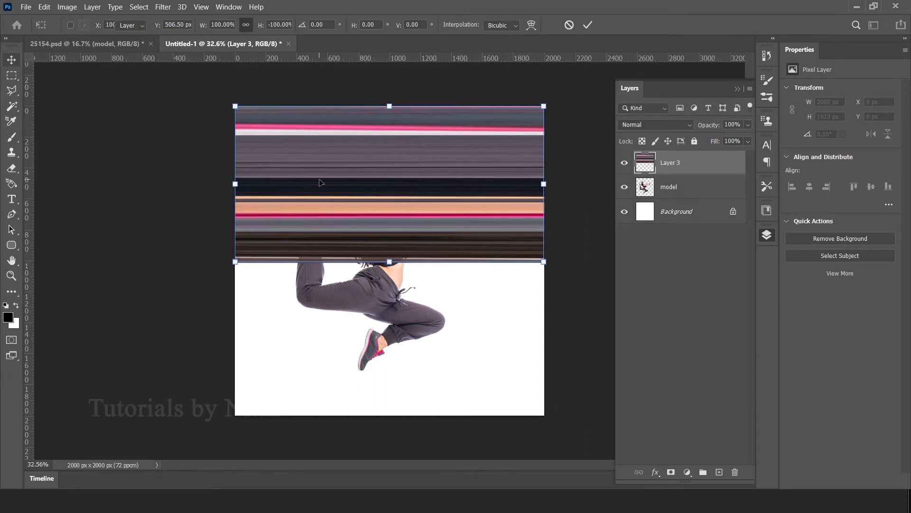
pyautogui.click(167, 27)
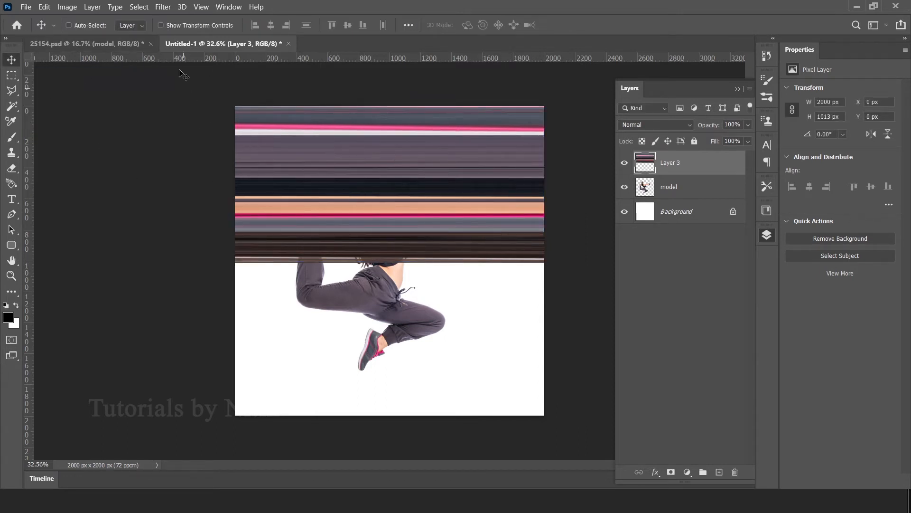
# Step: Apply the Polar Coordinates filter to Layer 3 with Rectangular to Polar, bending the stripes into a disc
pyautogui.click(145, 8)
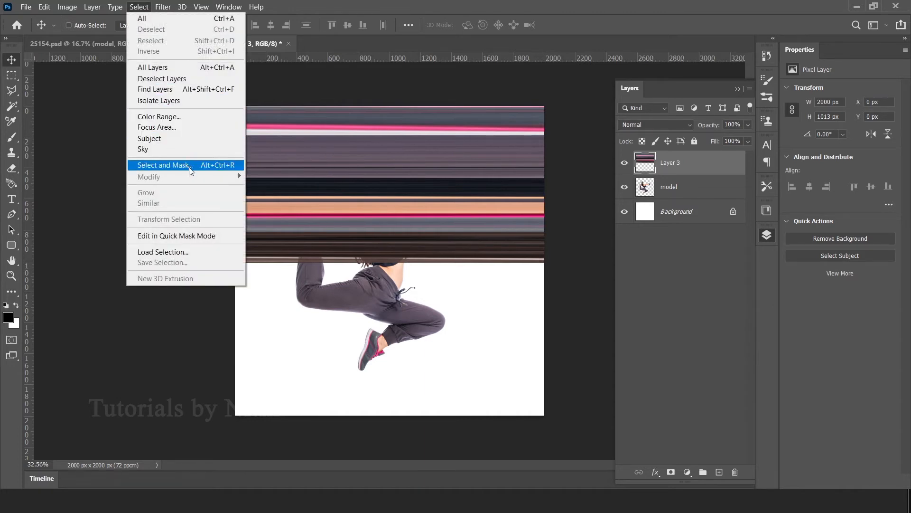
pyautogui.click(170, 7)
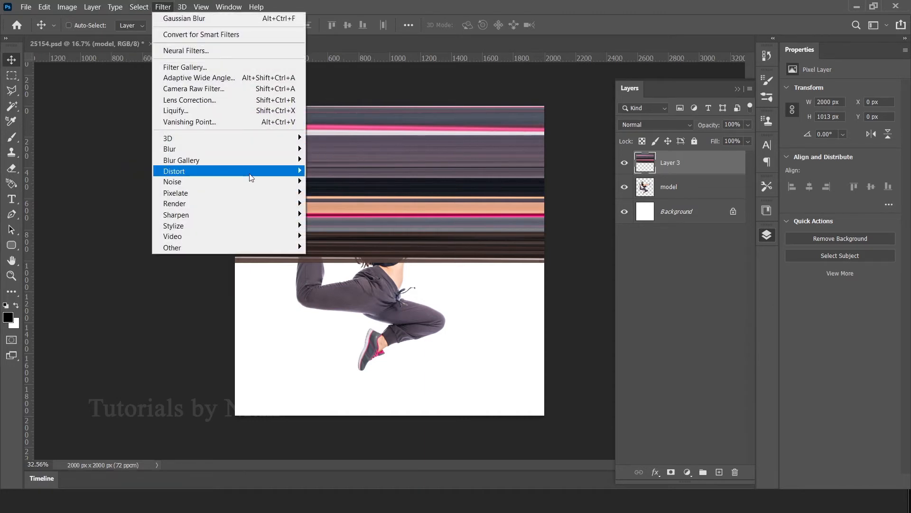
pyautogui.moveTo(255, 178)
pyautogui.click(361, 192)
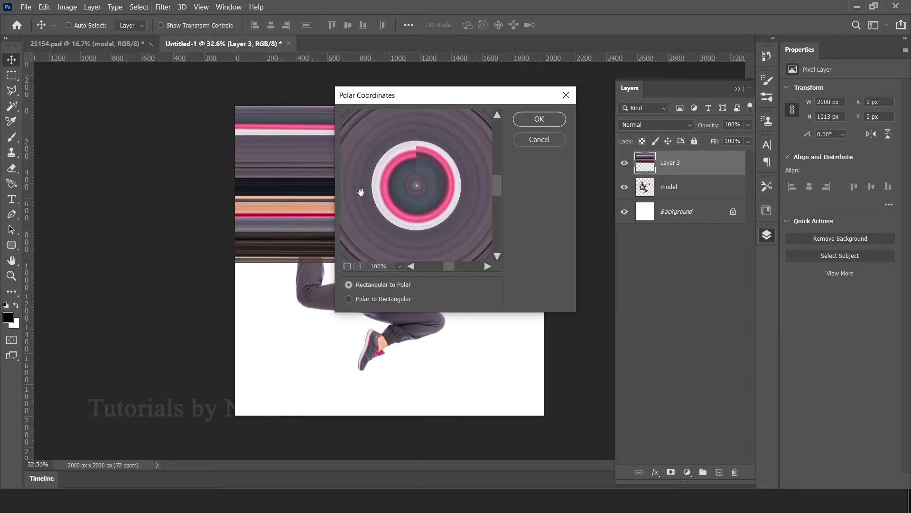
pyautogui.scroll(-4, 407, 191)
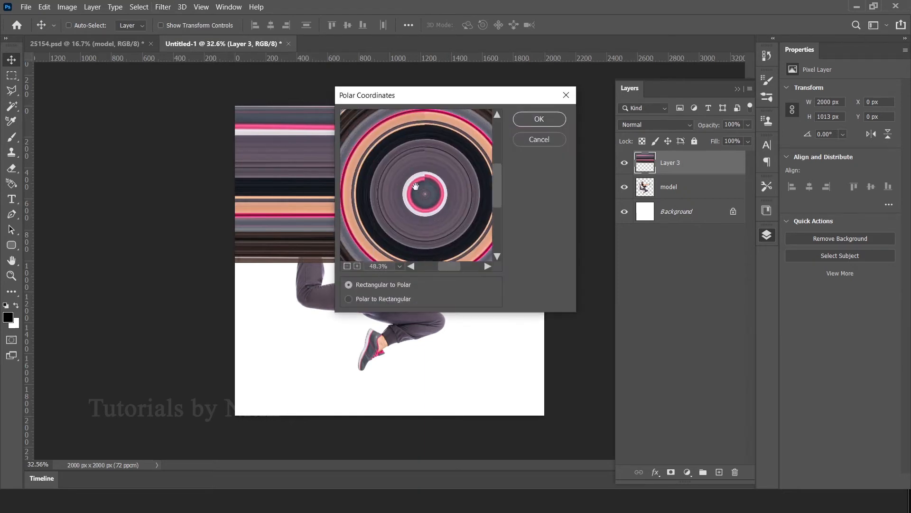
pyautogui.scroll(-2, 424, 199)
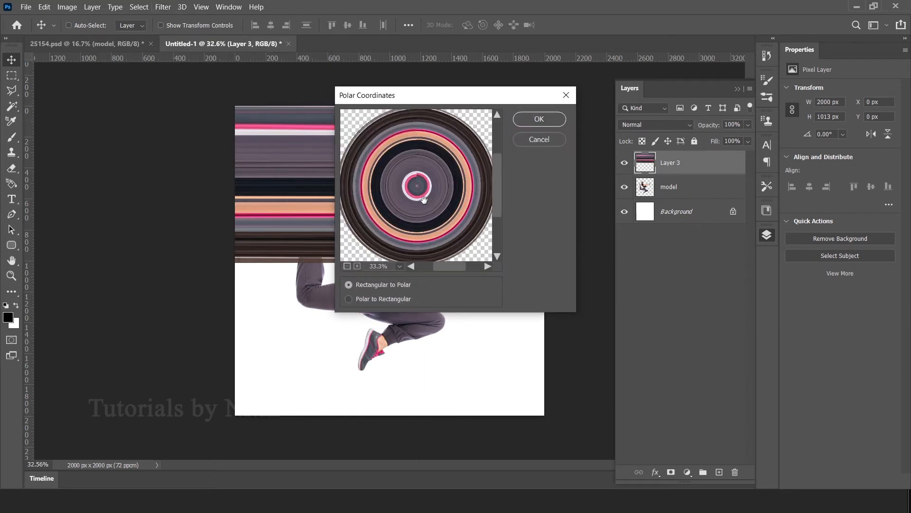
pyautogui.click(383, 300)
pyautogui.click(381, 284)
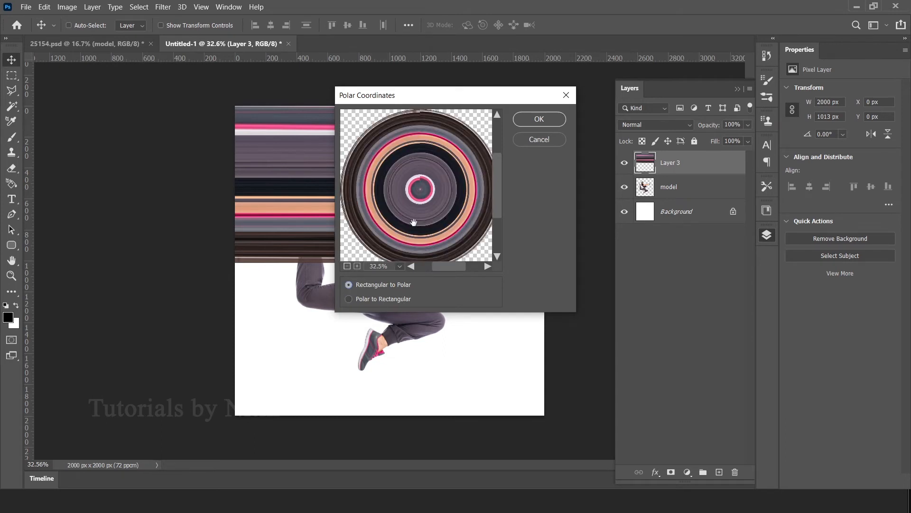
pyautogui.scroll(-1, 414, 222)
pyautogui.click(527, 119)
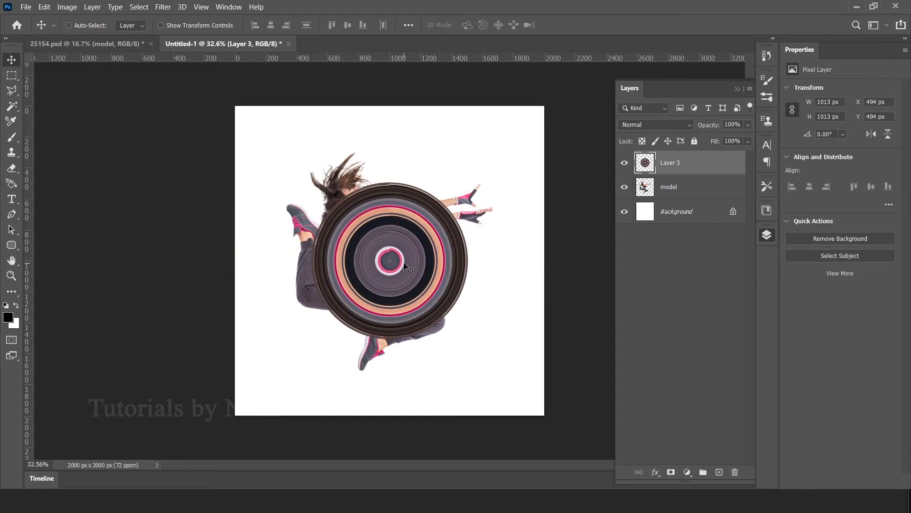
# Step: Place the disc on Layer 3 beneath the model layer and enlarge it proportionally to about 144% from its centre
pyautogui.moveTo(702, 169); pyautogui.dragTo(707, 196)
pyautogui.press('ctrl')
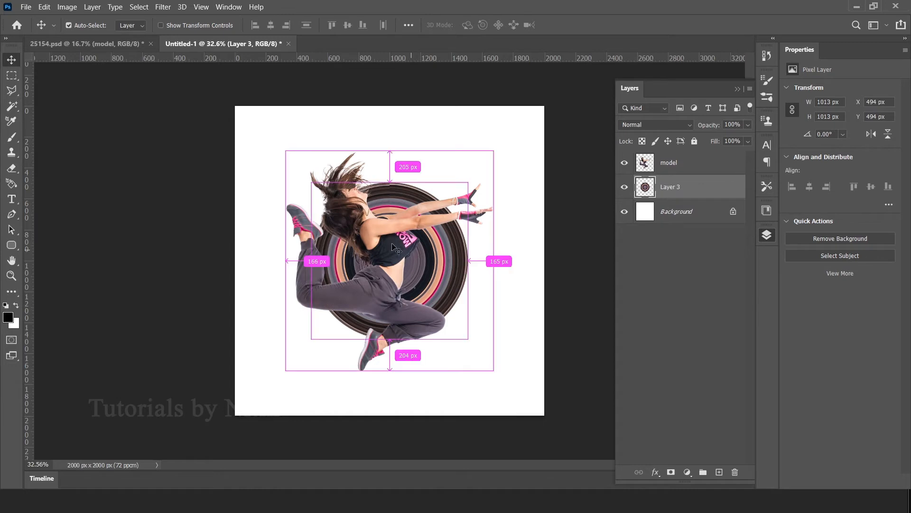
pyautogui.hotkey('ctrl', 't')
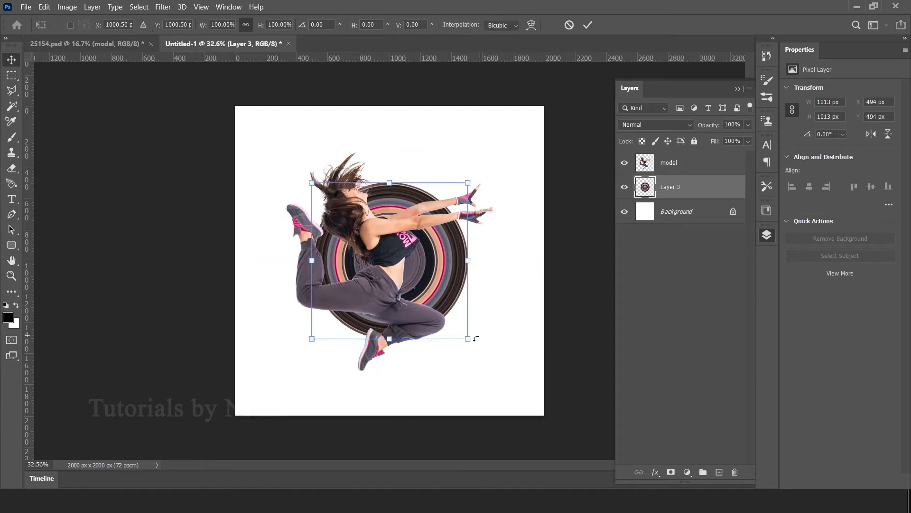
pyautogui.moveTo(467, 339); pyautogui.dragTo(512, 362)
pyautogui.moveTo(409, 266); pyautogui.dragTo(400, 264)
# Step: Move the enlarged disc on Layer 3 into place behind the model, roughly lining up its rim with her raised shoe and outstretched hands
pyautogui.scroll(8, 312, 208)
pyautogui.scroll(4, 312, 208)
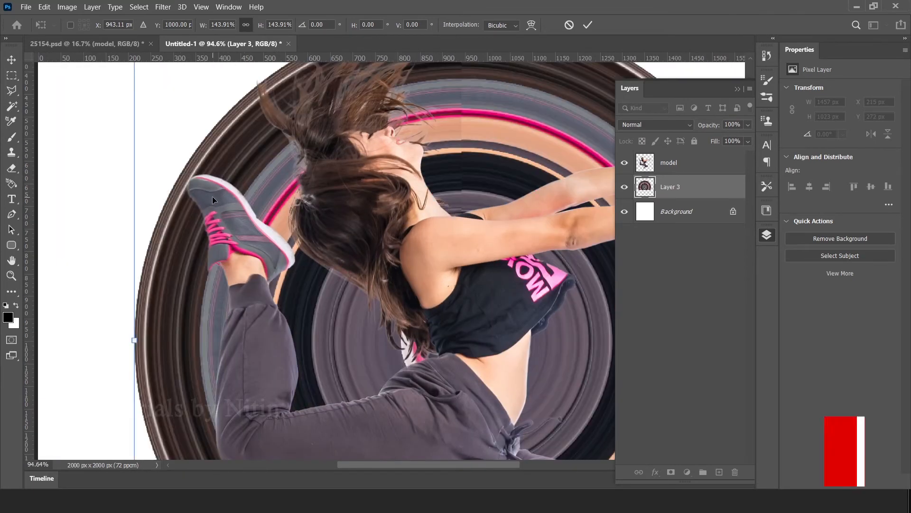
pyautogui.moveTo(213, 197); pyautogui.dragTo(221, 206)
pyautogui.scroll(-8, 409, 283)
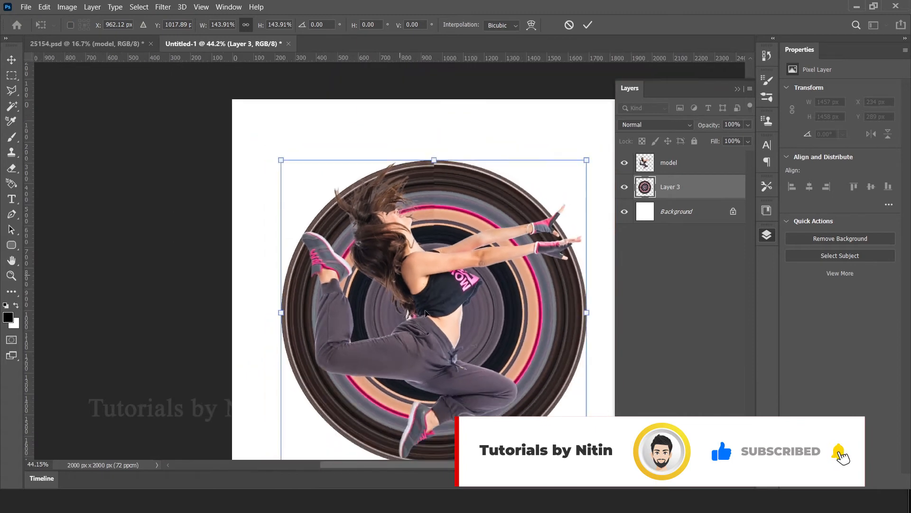
pyautogui.moveTo(466, 366); pyautogui.dragTo(413, 278)
pyautogui.moveTo(418, 326)
pyautogui.mouseDown()
pyautogui.moveTo(396, 318)
pyautogui.moveTo(402, 344)
pyautogui.moveTo(394, 319)
pyautogui.moveTo(416, 324)
pyautogui.mouseUp()
pyautogui.press('Down')
pyautogui.press('Down')
pyautogui.press('Down')
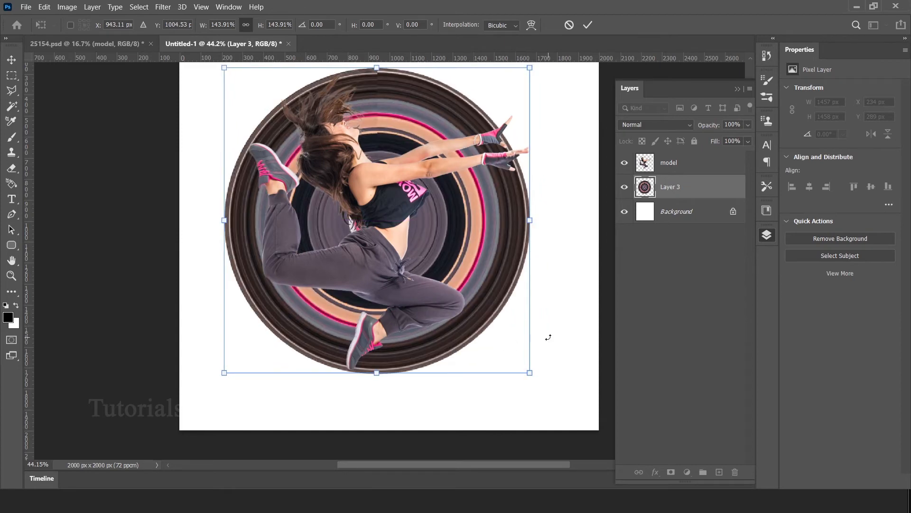
# Step: Fine-tune the disc's centre to about X 966 px, Y 998 px and commit the transform
pyautogui.press('Right')
pyautogui.press('Right')
pyautogui.press('Right')
pyautogui.press('Right')
pyautogui.press('Right')
pyautogui.press('Right')
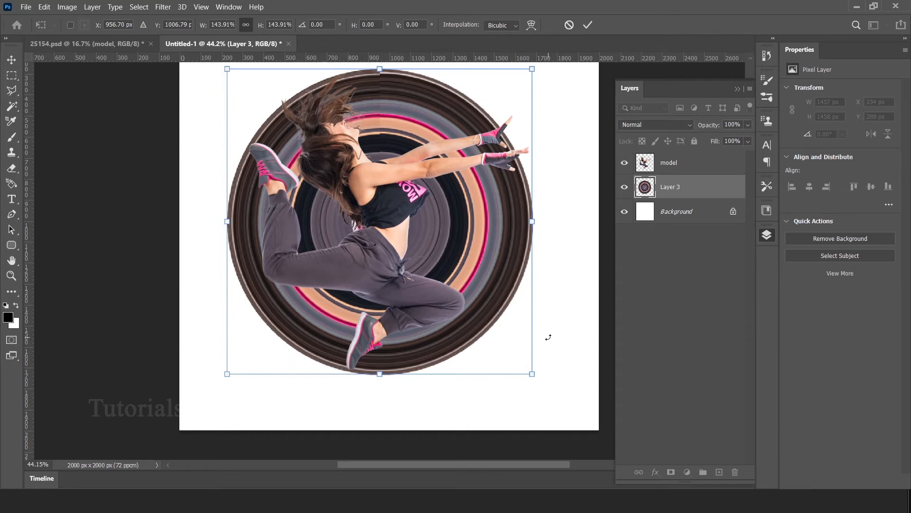
pyautogui.press('Up')
pyautogui.press('Up')
pyautogui.press('Up')
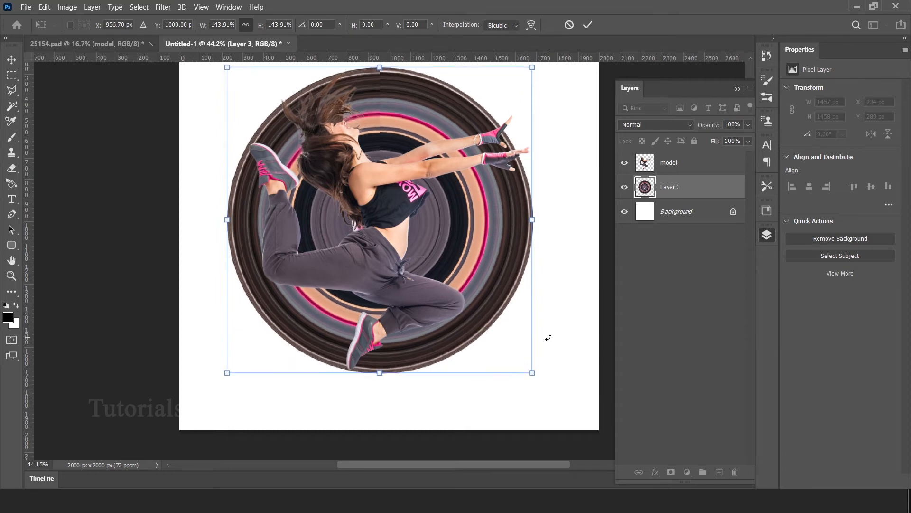
pyautogui.press('Right')
pyautogui.press('Right')
pyautogui.press('Right')
pyautogui.press('Up')
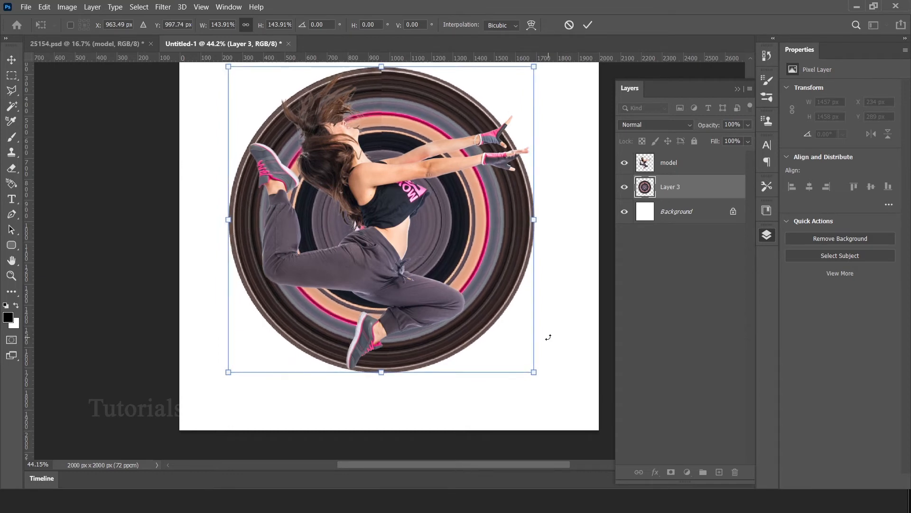
pyautogui.press('Right')
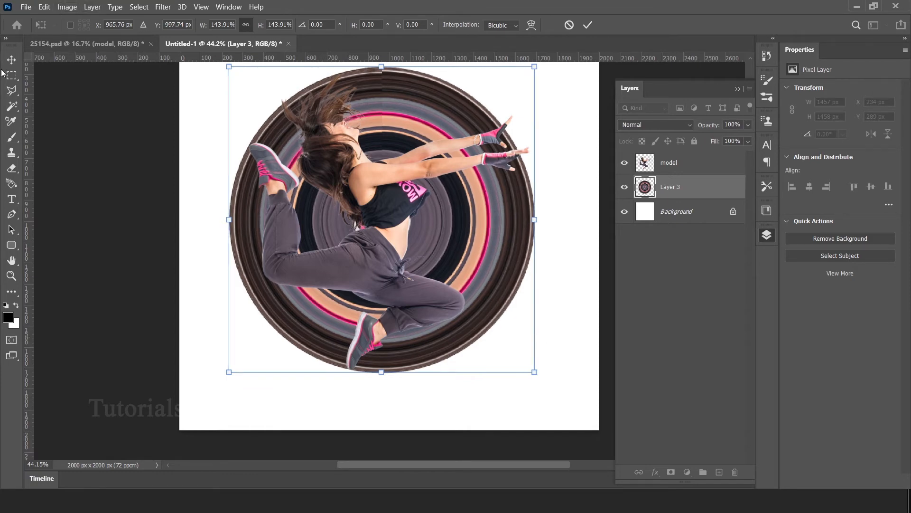
pyautogui.press('Return')
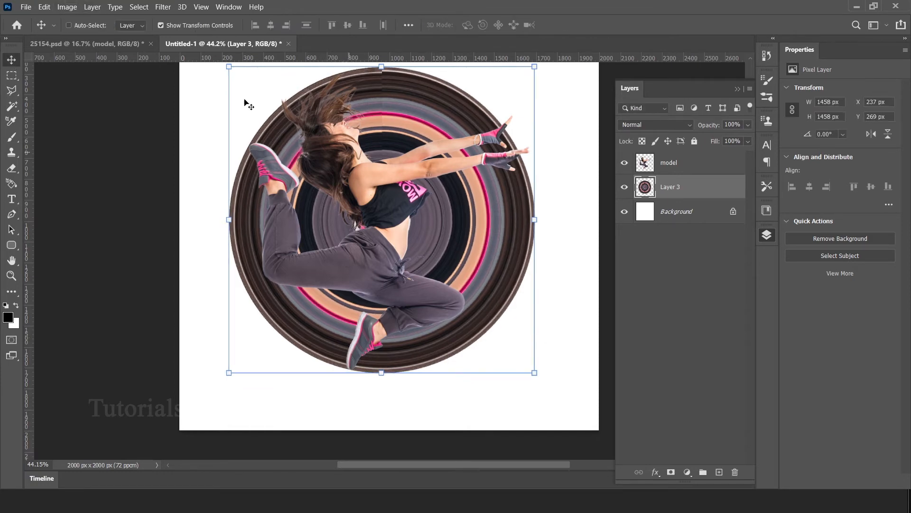
# Step: Turn off the transform controls display and add a layer mask to Layer 3
pyautogui.click(160, 25)
pyautogui.scroll(-3, 368, 231)
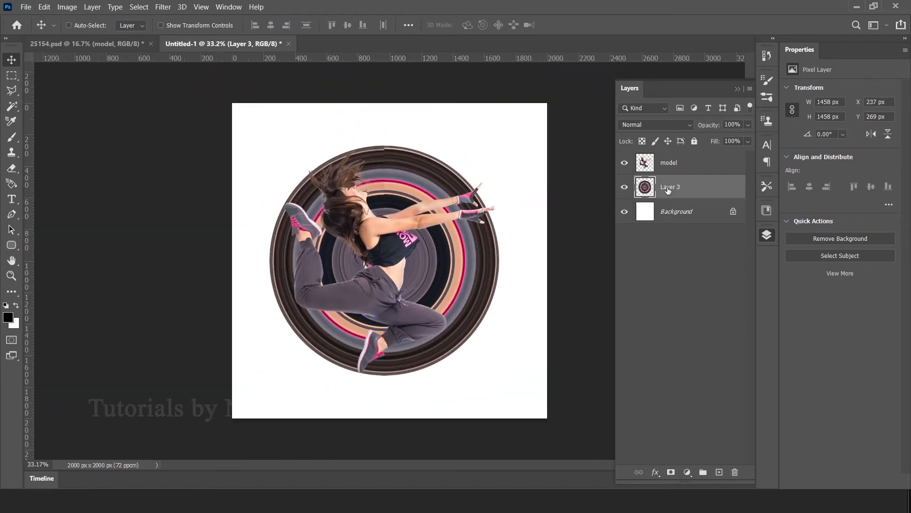
pyautogui.click(670, 474)
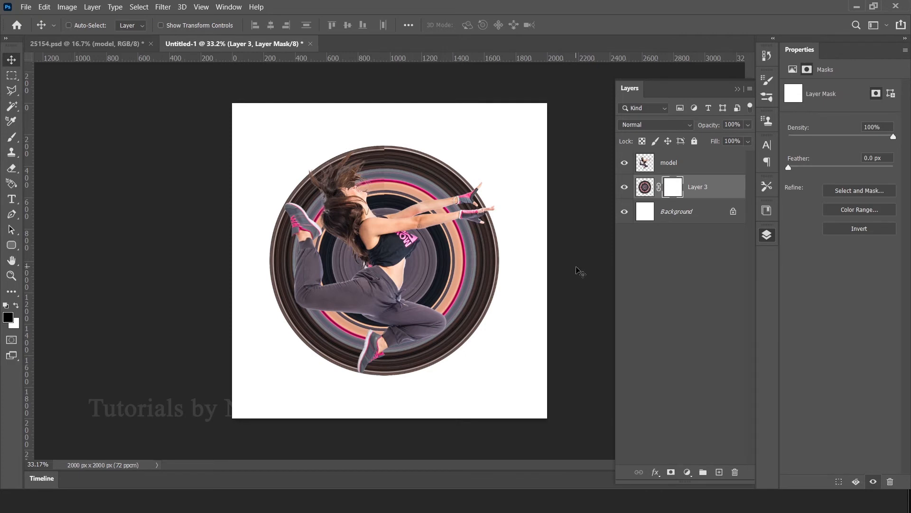
# Step: Set the Brush to 100% hardness and 100 px, and begin masking the disc in black just above the model's arms
pyautogui.click(17, 142)
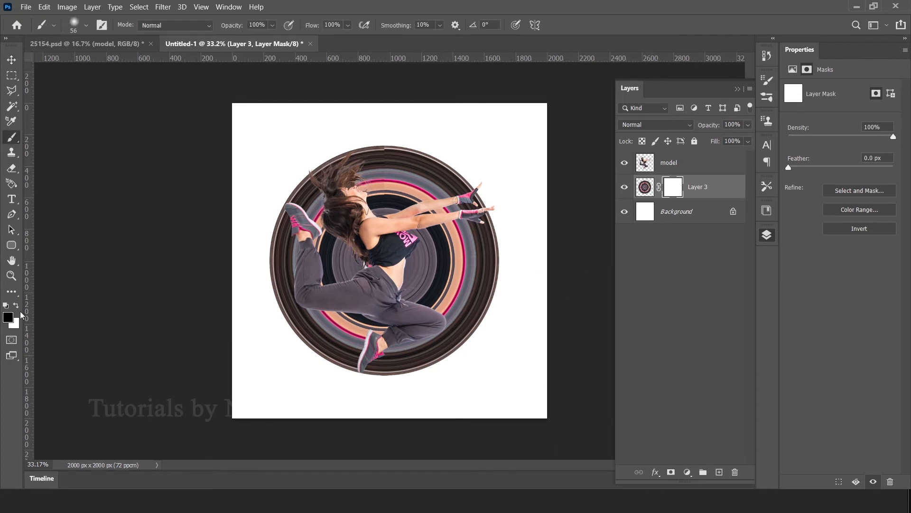
pyautogui.scroll(3, 403, 260)
pyautogui.rightClick(389, 233)
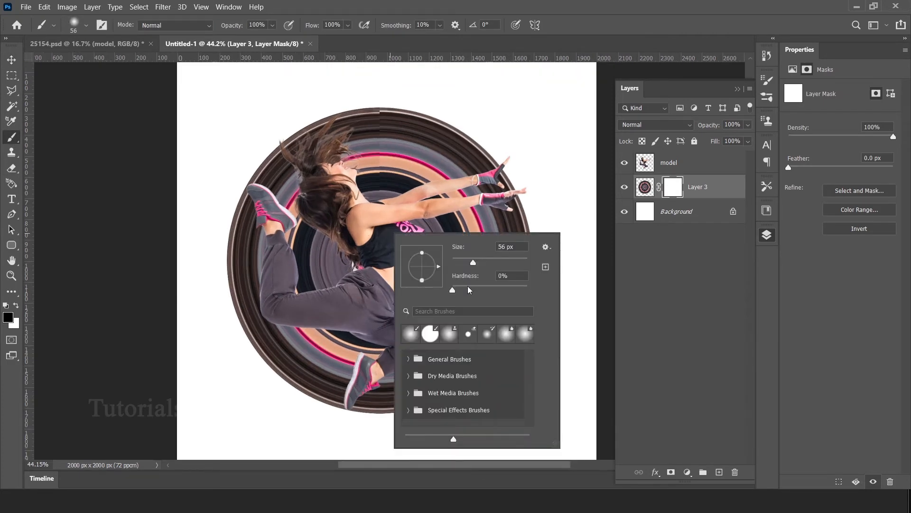
pyautogui.moveTo(452, 290); pyautogui.dragTo(541, 299)
pyautogui.moveTo(420, 178); pyautogui.dragTo(450, 177)
pyautogui.rightClick(421, 230)
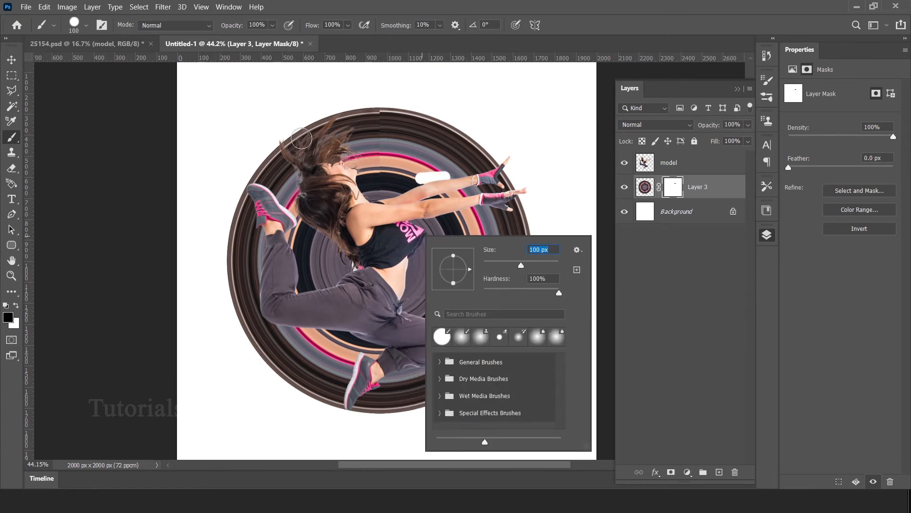
# Step: Paint black on Layer 3's mask to hide the disc around the hair, between hair and raised leg, and above the arms
pyautogui.moveTo(260, 163)
pyautogui.mouseDown()
pyautogui.moveTo(386, 124)
pyautogui.moveTo(309, 135)
pyautogui.moveTo(433, 110)
pyautogui.moveTo(361, 141)
pyautogui.moveTo(378, 148)
pyautogui.moveTo(335, 146)
pyautogui.moveTo(361, 175)
pyautogui.moveTo(326, 149)
pyautogui.moveTo(337, 178)
pyautogui.moveTo(287, 151)
pyautogui.moveTo(325, 164)
pyautogui.moveTo(373, 160)
pyautogui.moveTo(307, 150)
pyautogui.moveTo(364, 181)
pyautogui.moveTo(350, 165)
pyautogui.moveTo(307, 180)
pyautogui.moveTo(271, 163)
pyautogui.moveTo(289, 191)
pyautogui.moveTo(251, 173)
pyautogui.mouseUp()
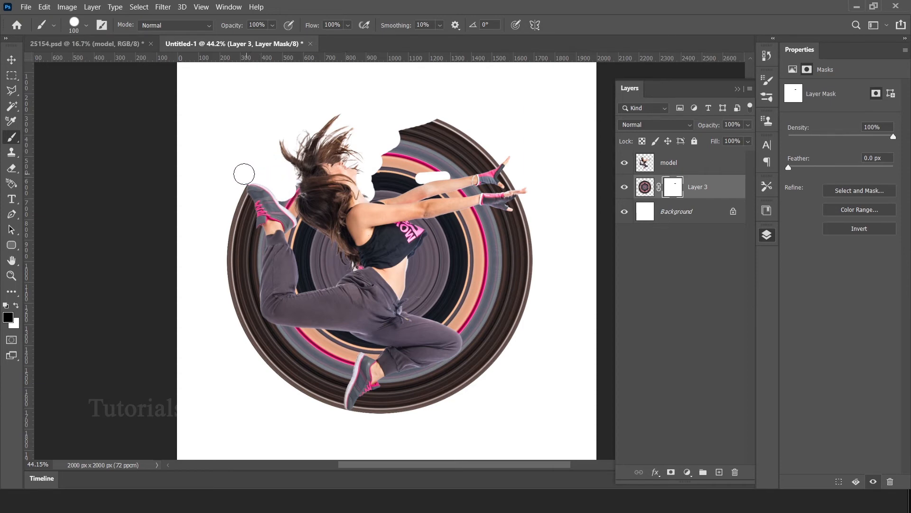
pyautogui.moveTo(248, 176)
pyautogui.mouseDown()
pyautogui.moveTo(307, 213)
pyautogui.moveTo(275, 198)
pyautogui.moveTo(298, 214)
pyautogui.moveTo(287, 234)
pyautogui.moveTo(313, 308)
pyautogui.mouseUp()
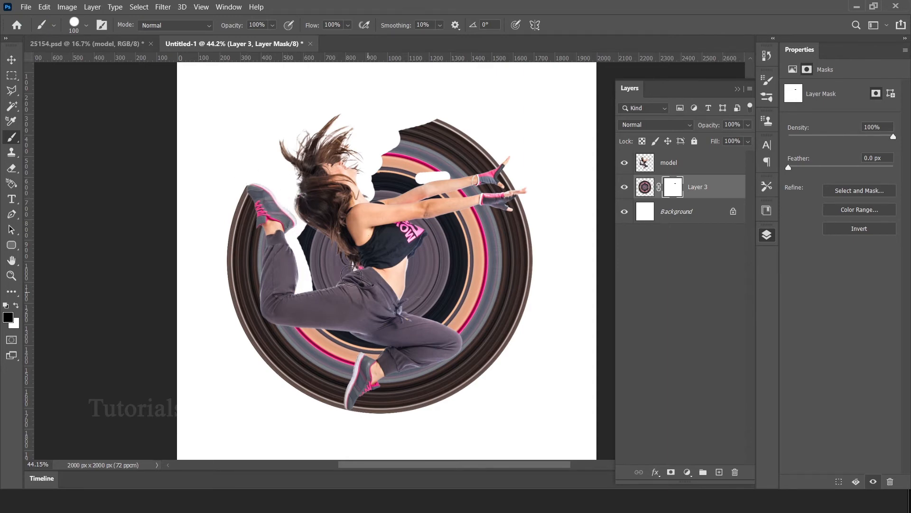
pyautogui.moveTo(351, 274)
pyautogui.mouseDown()
pyautogui.moveTo(304, 286)
pyautogui.moveTo(328, 288)
pyautogui.moveTo(353, 235)
pyautogui.moveTo(361, 275)
pyautogui.moveTo(353, 250)
pyautogui.moveTo(324, 274)
pyautogui.moveTo(323, 210)
pyautogui.moveTo(345, 268)
pyautogui.moveTo(347, 218)
pyautogui.moveTo(334, 282)
pyautogui.moveTo(309, 213)
pyautogui.moveTo(318, 282)
pyautogui.mouseUp()
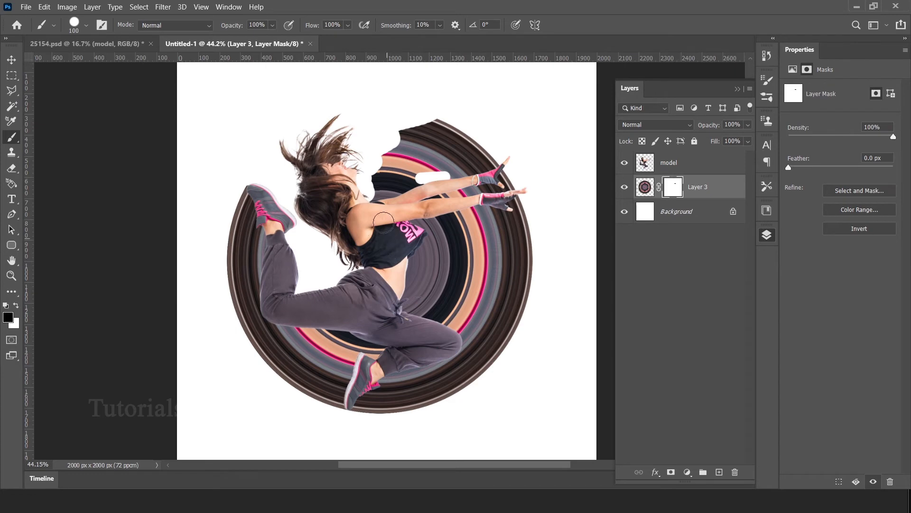
pyautogui.moveTo(375, 205)
pyautogui.mouseDown()
pyautogui.moveTo(498, 159)
pyautogui.moveTo(509, 184)
pyautogui.moveTo(342, 203)
pyautogui.moveTo(380, 185)
pyautogui.moveTo(369, 180)
pyautogui.moveTo(470, 161)
pyautogui.moveTo(499, 143)
pyautogui.moveTo(365, 167)
pyautogui.moveTo(468, 138)
pyautogui.moveTo(400, 148)
pyautogui.moveTo(459, 128)
pyautogui.moveTo(389, 146)
pyautogui.moveTo(451, 117)
pyautogui.moveTo(362, 150)
pyautogui.moveTo(445, 110)
pyautogui.moveTo(454, 147)
pyautogui.moveTo(373, 193)
pyautogui.mouseUp()
pyautogui.press('v')
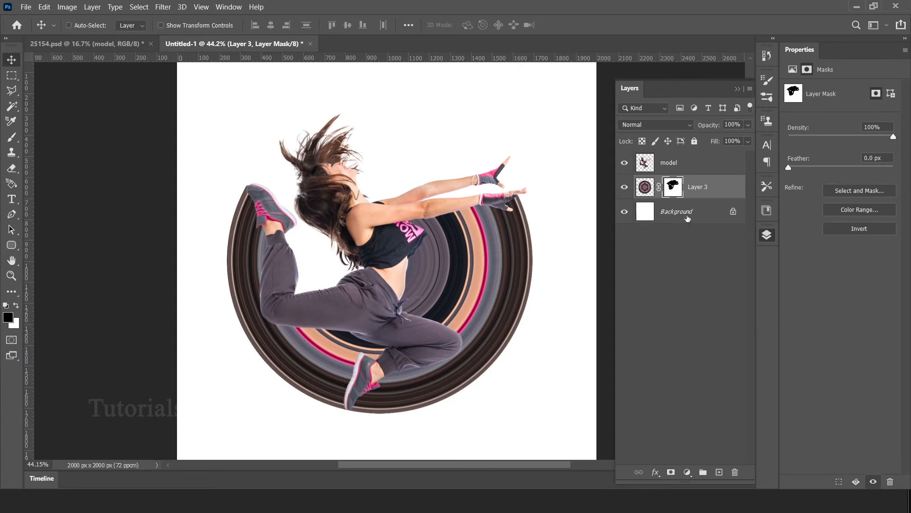
# Step: Create a new layer above Layer 3 and clip it to Layer 3
pyautogui.click(645, 186)
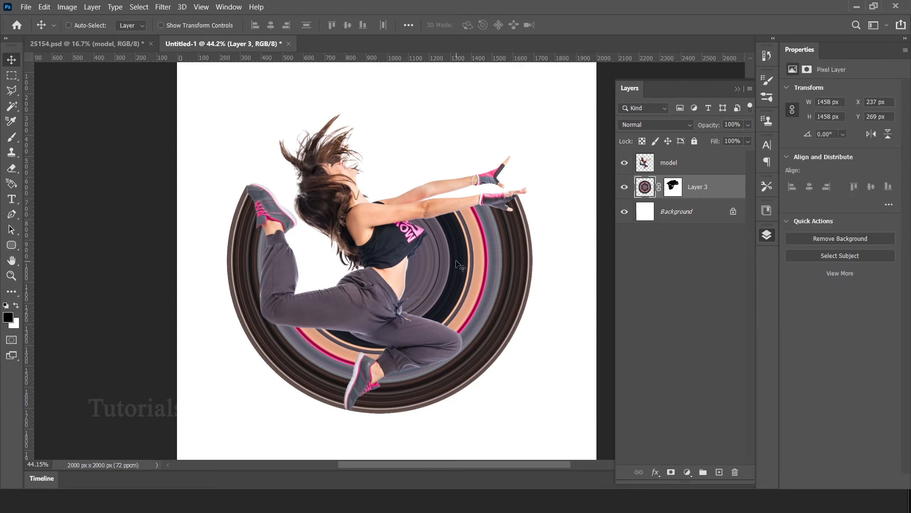
pyautogui.click(719, 472)
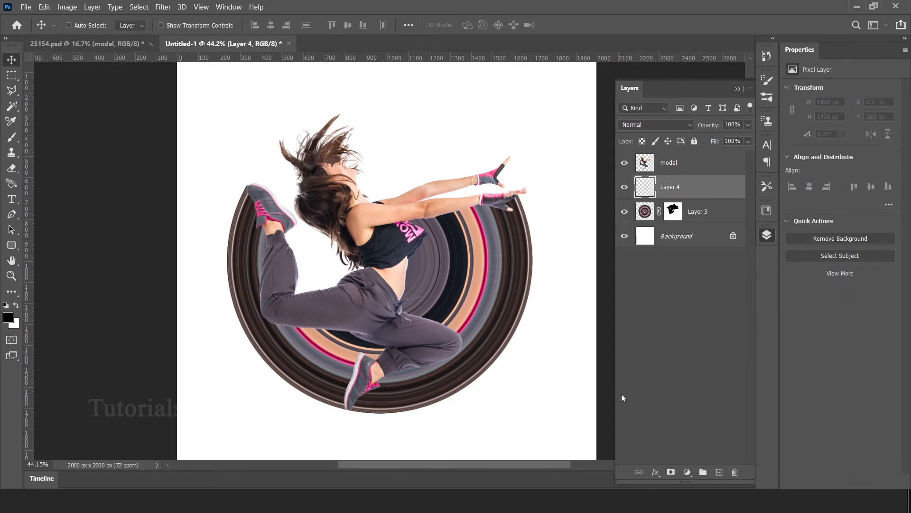
pyautogui.rightClick(697, 186)
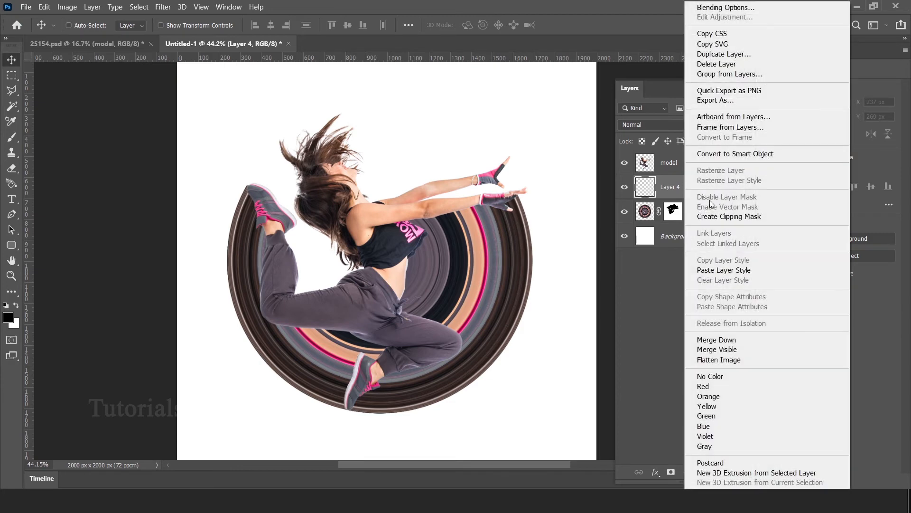
pyautogui.click(700, 212)
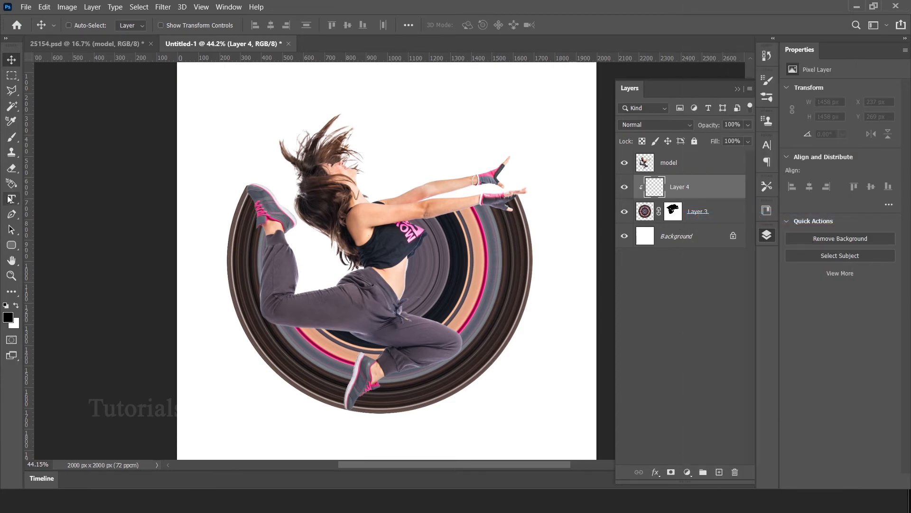
# Step: Set up a soft black Brush with colour 000000, size 61 px and 0% hardness
pyautogui.click(12, 139)
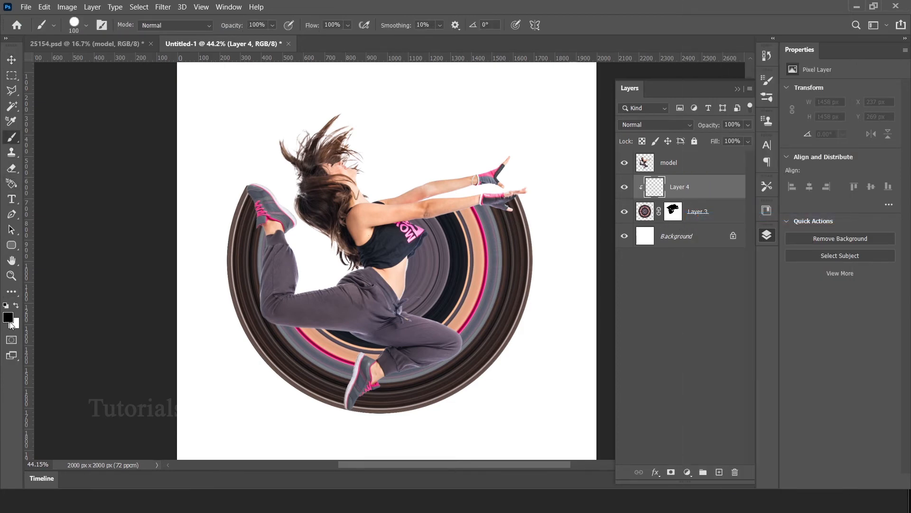
pyautogui.click(7, 317)
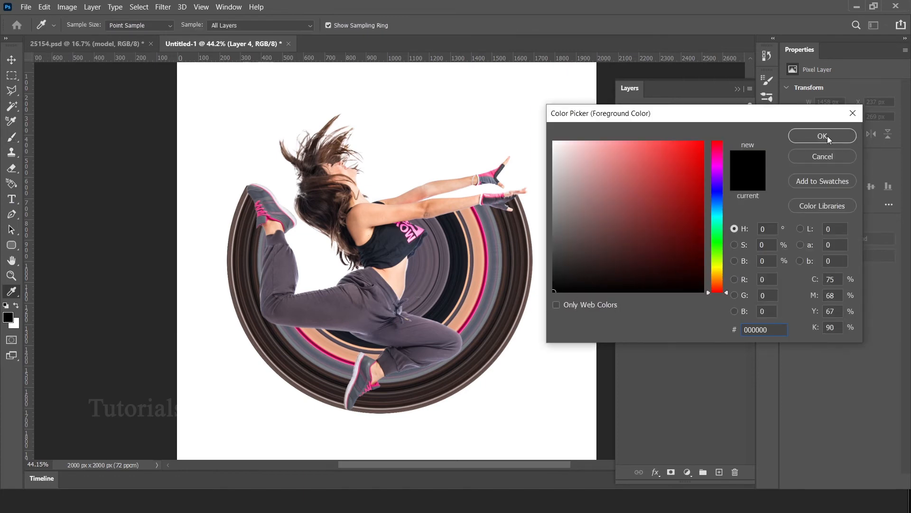
pyautogui.click(822, 136)
pyautogui.scroll(4, 434, 283)
pyautogui.rightClick(374, 280)
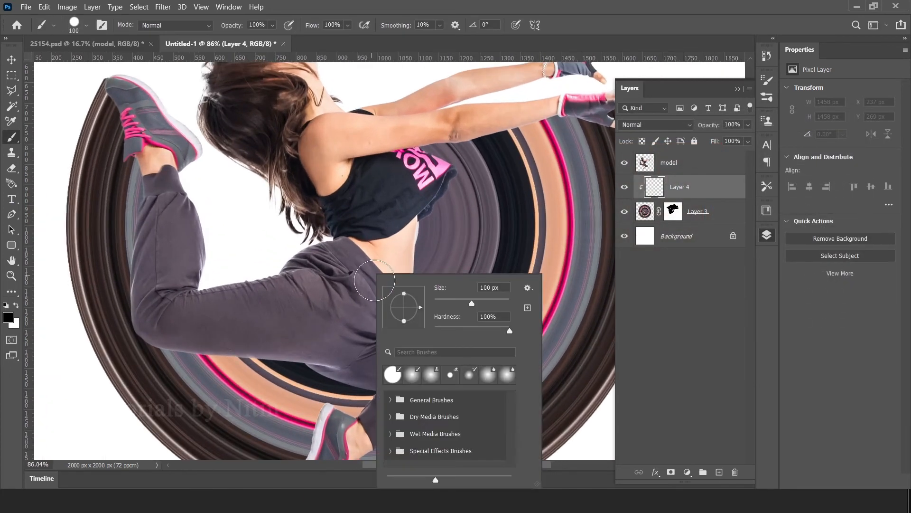
pyautogui.moveTo(457, 304); pyautogui.dragTo(447, 307)
pyautogui.moveTo(510, 332); pyautogui.dragTo(415, 332)
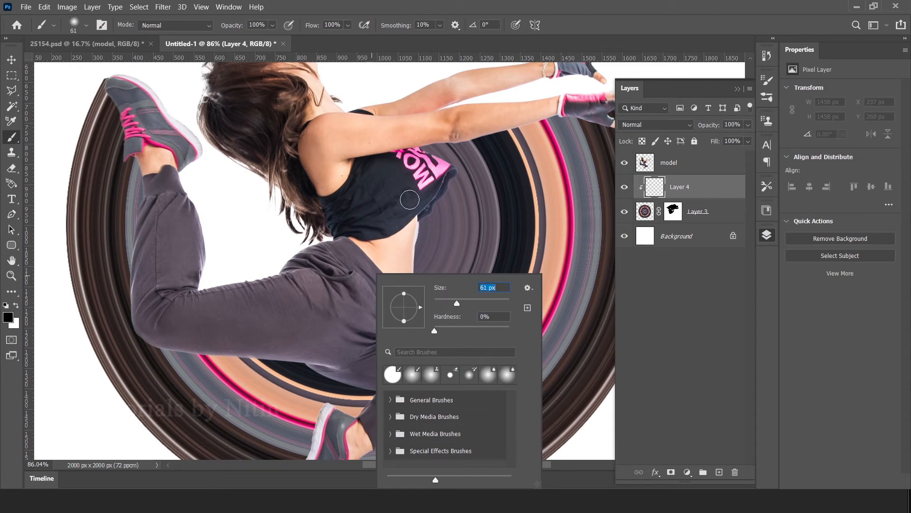
# Step: Paint soft black shadows on Layer 4 along the model's torso, bent front leg and lower shoe
pyautogui.moveTo(410, 200)
pyautogui.mouseDown()
pyautogui.moveTo(417, 232)
pyautogui.moveTo(398, 303)
pyautogui.moveTo(423, 325)
pyautogui.moveTo(518, 367)
pyautogui.moveTo(526, 392)
pyautogui.moveTo(507, 410)
pyautogui.moveTo(373, 449)
pyautogui.mouseUp()
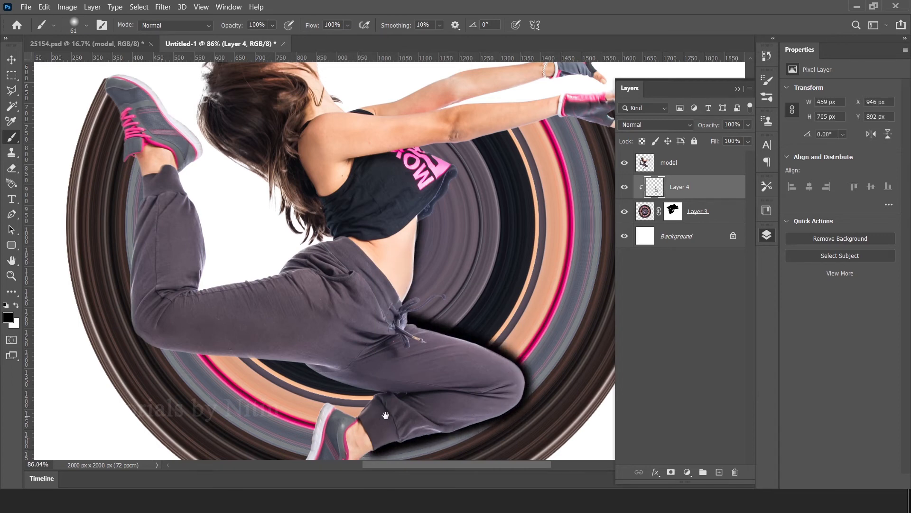
pyautogui.moveTo(385, 415); pyautogui.dragTo(394, 300)
pyautogui.moveTo(379, 334); pyautogui.dragTo(325, 392)
pyautogui.moveTo(479, 183); pyautogui.dragTo(493, 285)
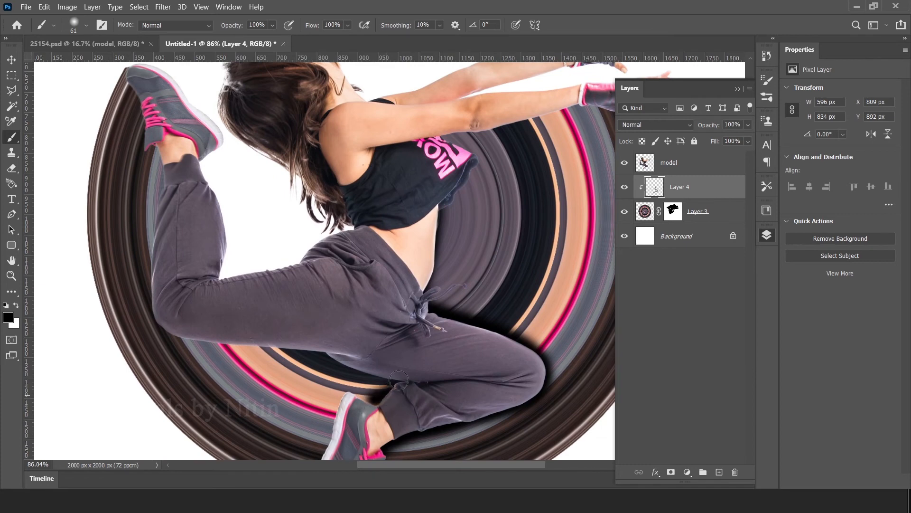
# Step: Extend the black shadow on Layer 4 along the raised back leg and shoe and beneath the outstretched arms
pyautogui.moveTo(324, 347)
pyautogui.mouseDown()
pyautogui.moveTo(210, 335)
pyautogui.moveTo(159, 316)
pyautogui.moveTo(148, 253)
pyautogui.moveTo(156, 157)
pyautogui.moveTo(133, 89)
pyautogui.mouseUp()
pyautogui.press('space')
pyautogui.moveTo(476, 230); pyautogui.dragTo(417, 361)
pyautogui.moveTo(384, 331)
pyautogui.mouseDown()
pyautogui.moveTo(407, 287)
pyautogui.moveTo(382, 270)
pyautogui.moveTo(506, 242)
pyautogui.moveTo(578, 240)
pyautogui.moveTo(584, 231)
pyautogui.mouseUp()
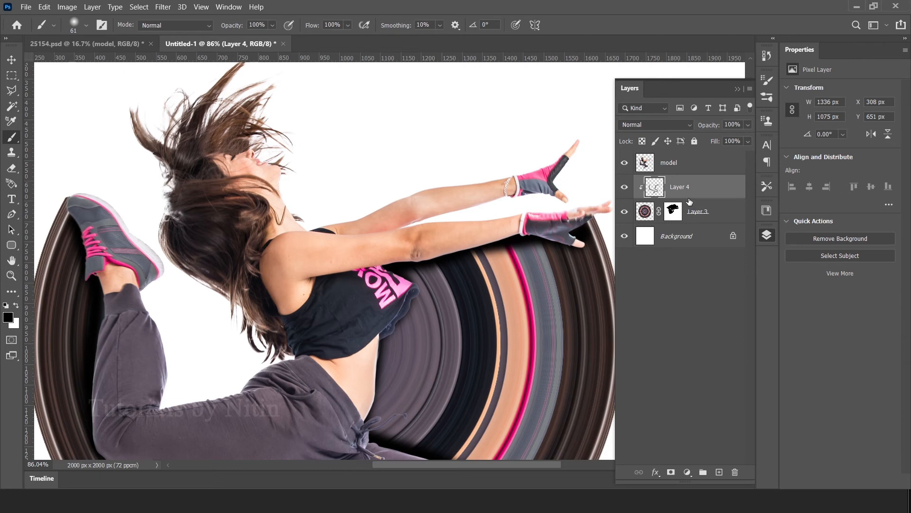
pyautogui.hotkey('ctrl', '0')
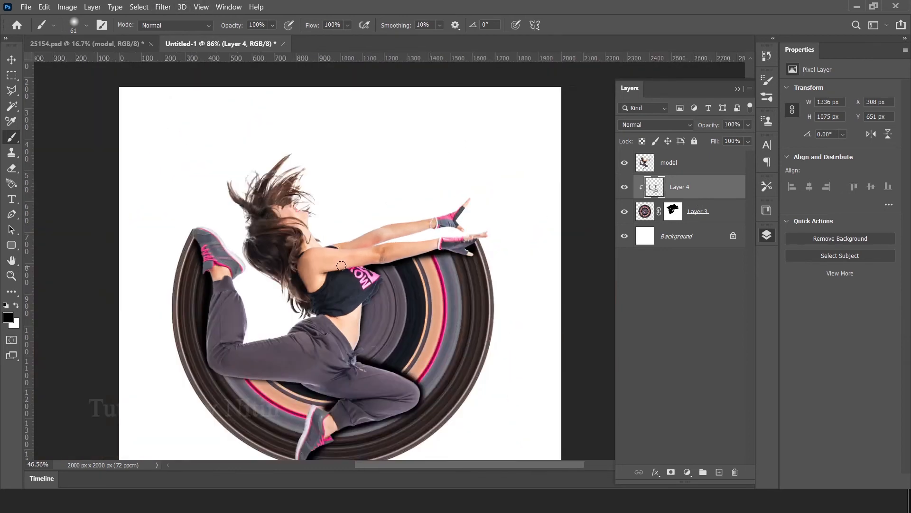
# Step: Apply a Gaussian Blur with a 15.3-pixel radius to the shadow on Layer 4
pyautogui.click(163, 7)
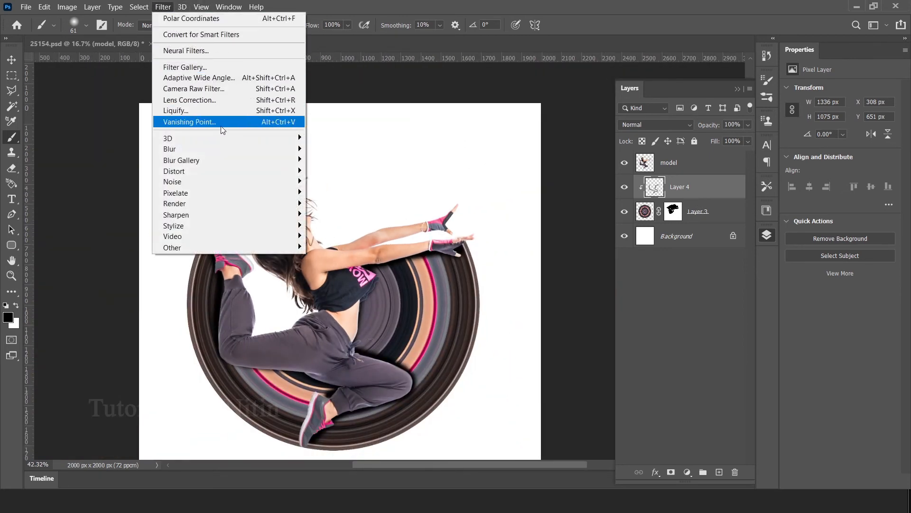
pyautogui.moveTo(246, 150)
pyautogui.click(338, 192)
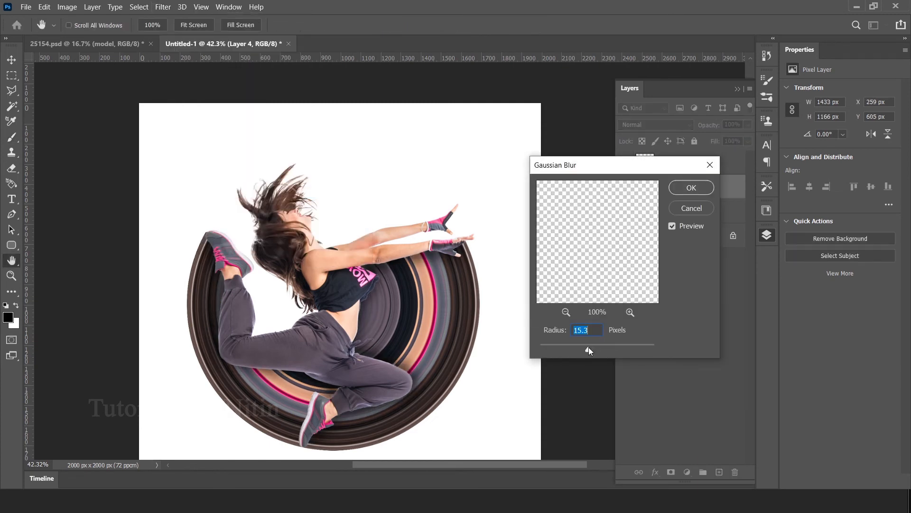
pyautogui.click(691, 187)
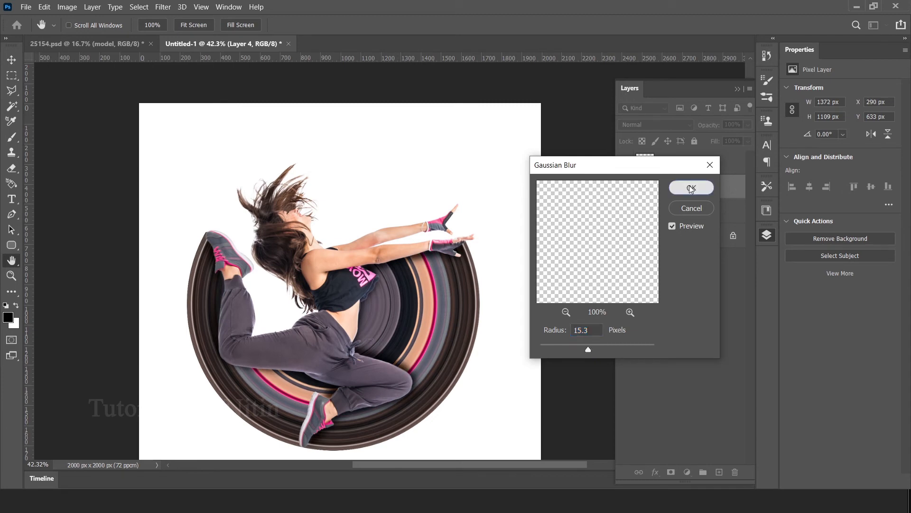
# Step: Lower Layer 4's opacity to 58% and toggle its visibility to compare the shadow
pyautogui.moveTo(714, 128); pyautogui.dragTo(698, 129)
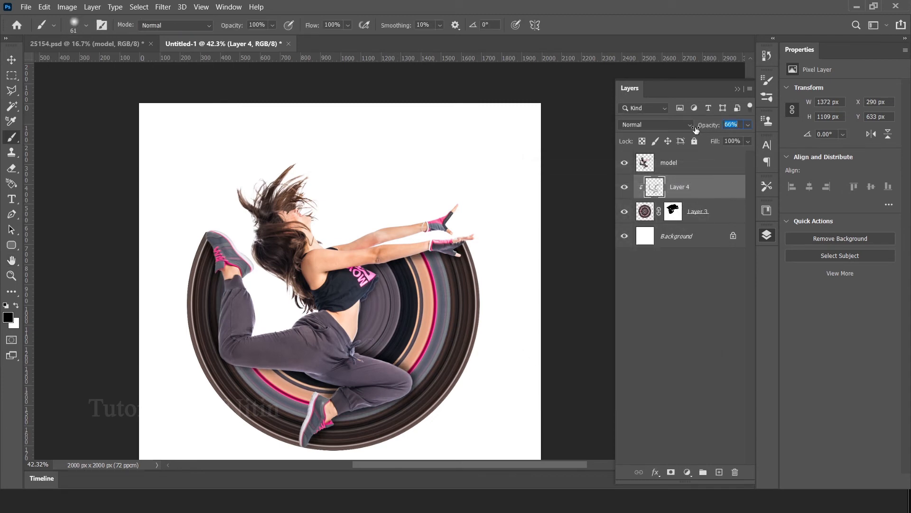
pyautogui.click(624, 188)
pyautogui.scroll(-4, 329, 266)
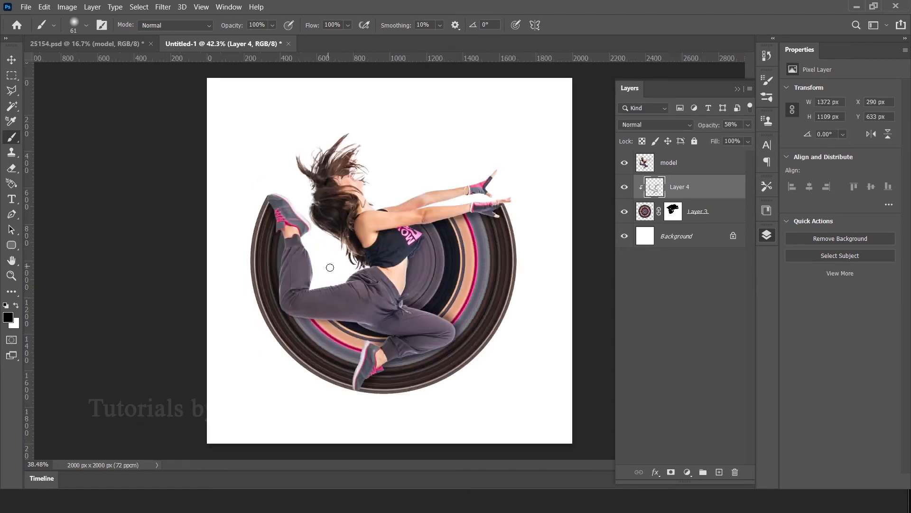
pyautogui.scroll(2, 335, 271)
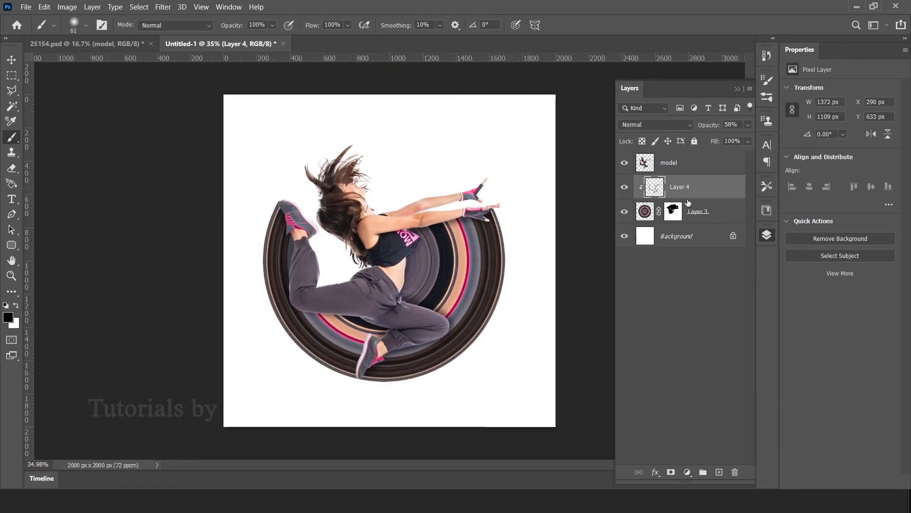
# Step: Add a new layer above the background and draw a thin elliptical selection about 909 × 26 px just beneath the disc
pyautogui.click(707, 238)
pyautogui.click(720, 476)
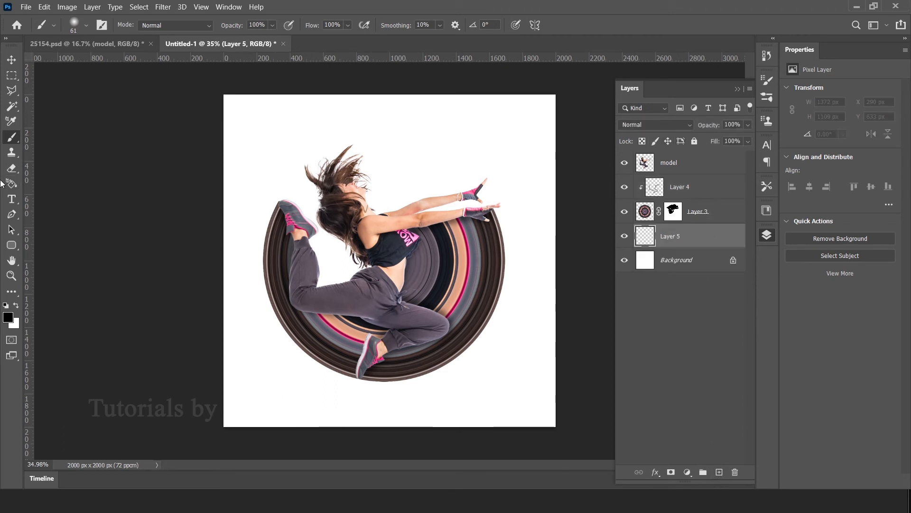
pyautogui.click(14, 78)
pyautogui.rightClick(17, 82)
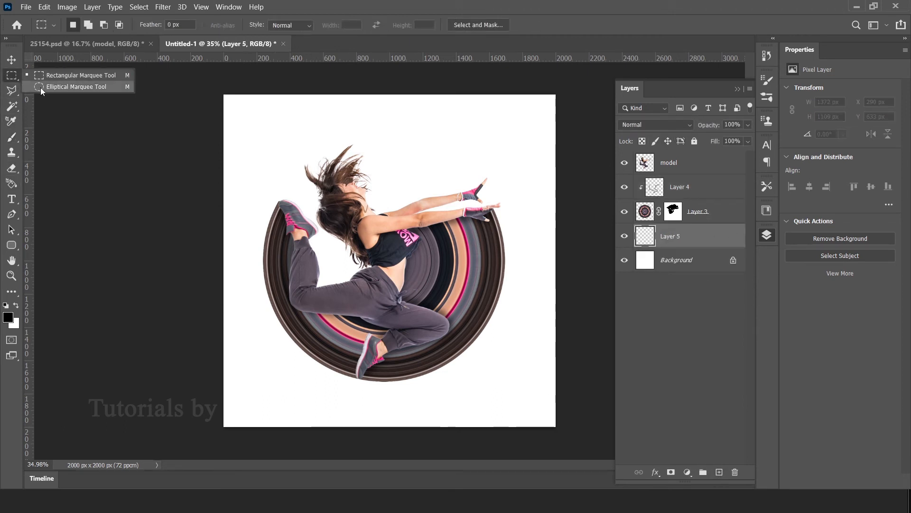
pyautogui.click(62, 86)
pyautogui.moveTo(300, 387); pyautogui.dragTo(451, 391)
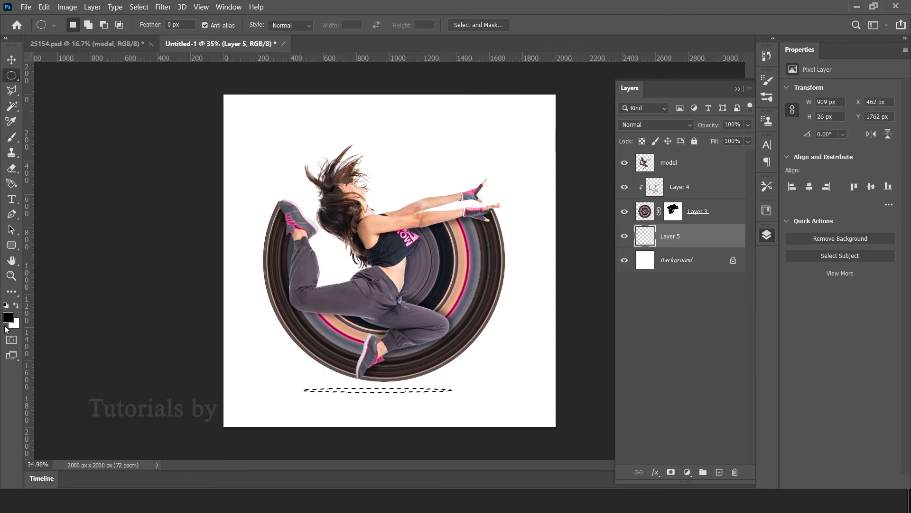
# Step: Fill the elliptical selection on Layer 5 with the black foreground color, and deselect it
pyautogui.click(45, 8)
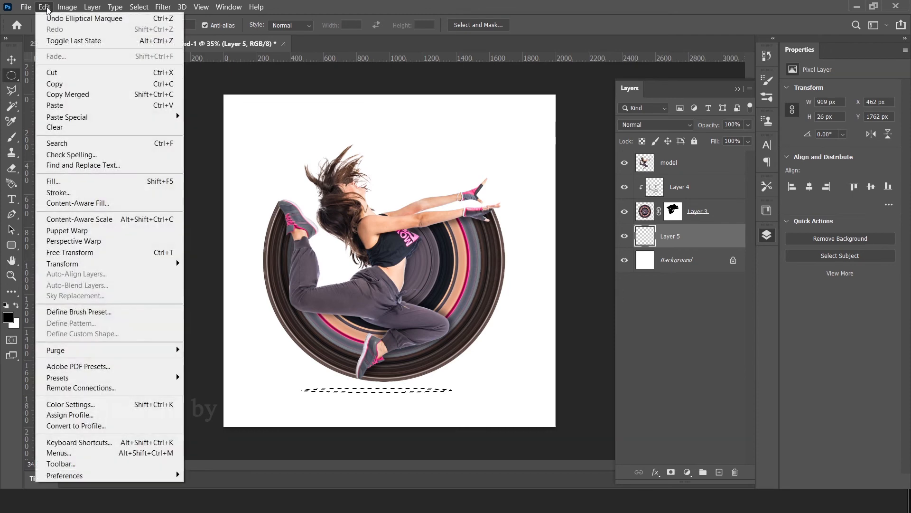
pyautogui.click(76, 182)
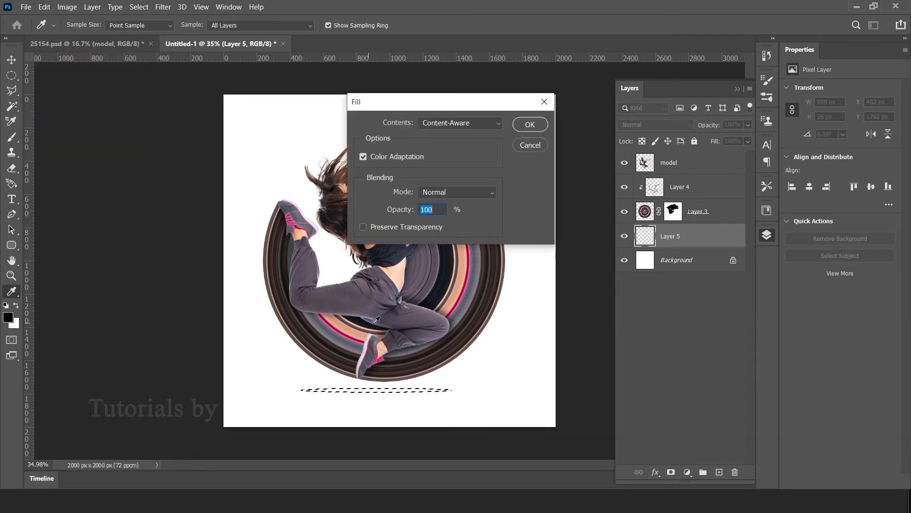
pyautogui.click(459, 124)
pyautogui.click(458, 136)
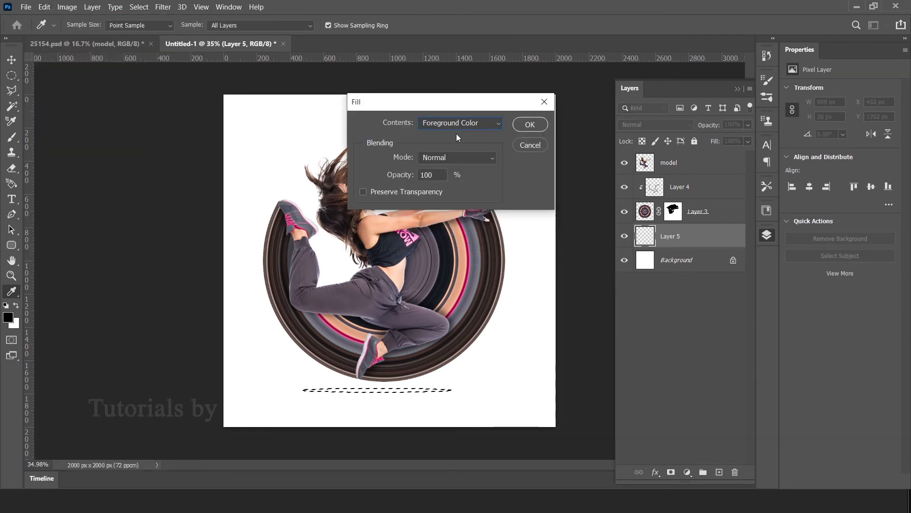
pyautogui.click(530, 124)
pyautogui.press('m')
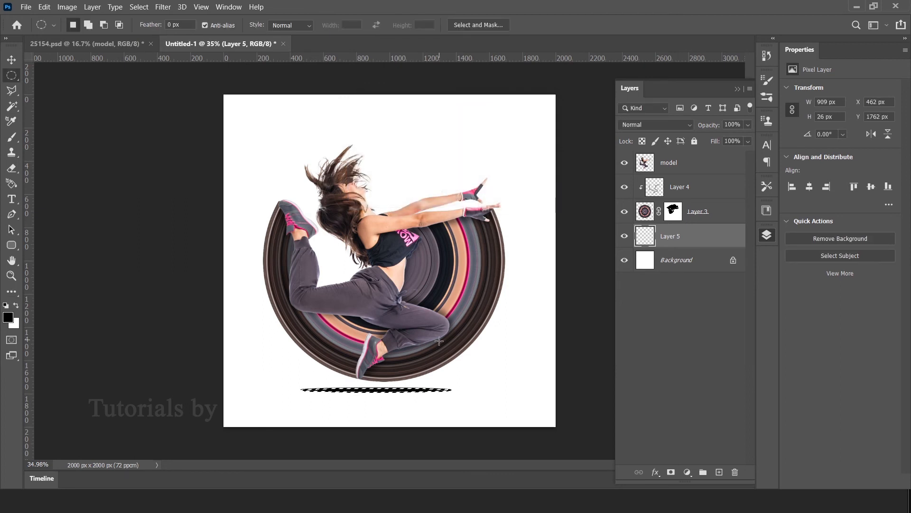
pyautogui.click(139, 7)
pyautogui.click(148, 29)
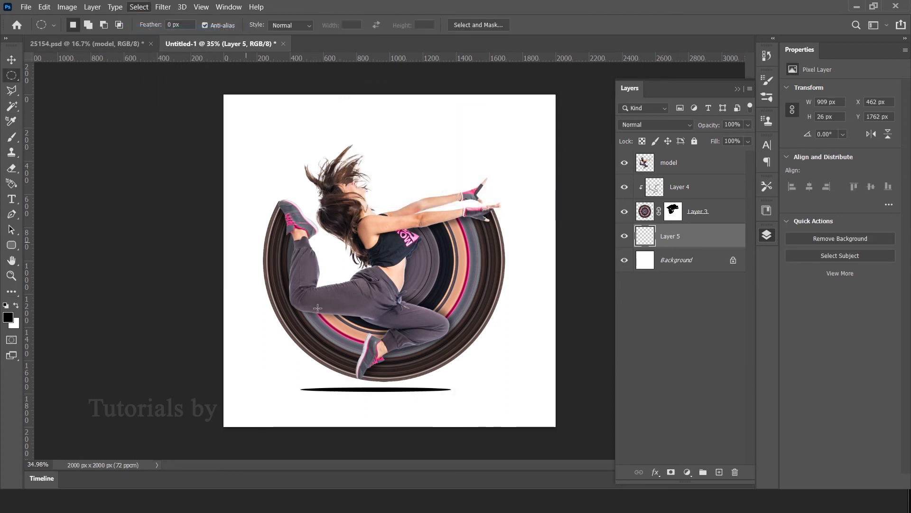
# Step: Apply a 15.3-pixel Gaussian Blur to the black ellipse on Layer 5, and blur it a second time
pyautogui.click(162, 7)
pyautogui.click(185, 18)
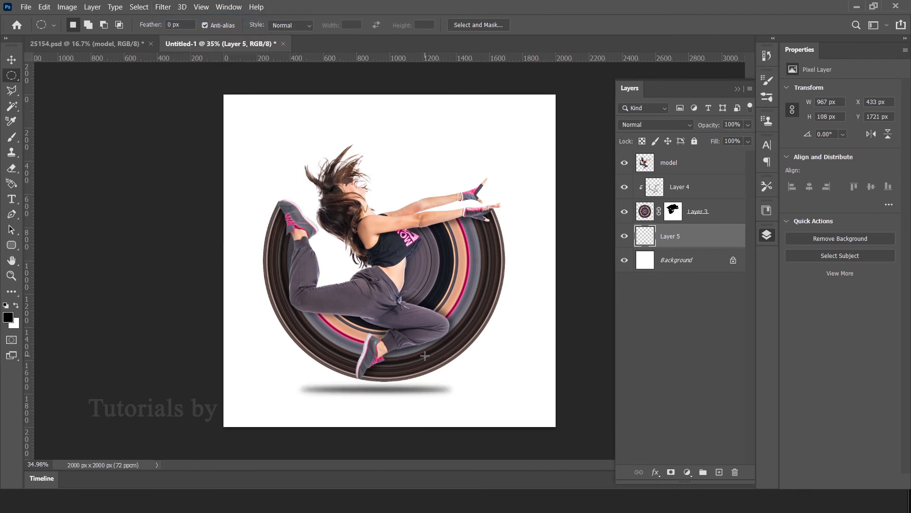
pyautogui.click(162, 7)
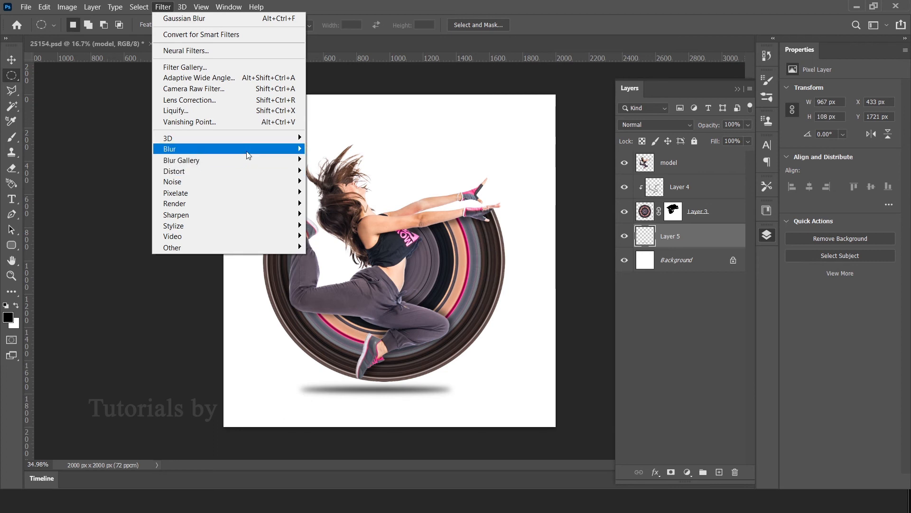
pyautogui.moveTo(249, 153)
pyautogui.click(338, 192)
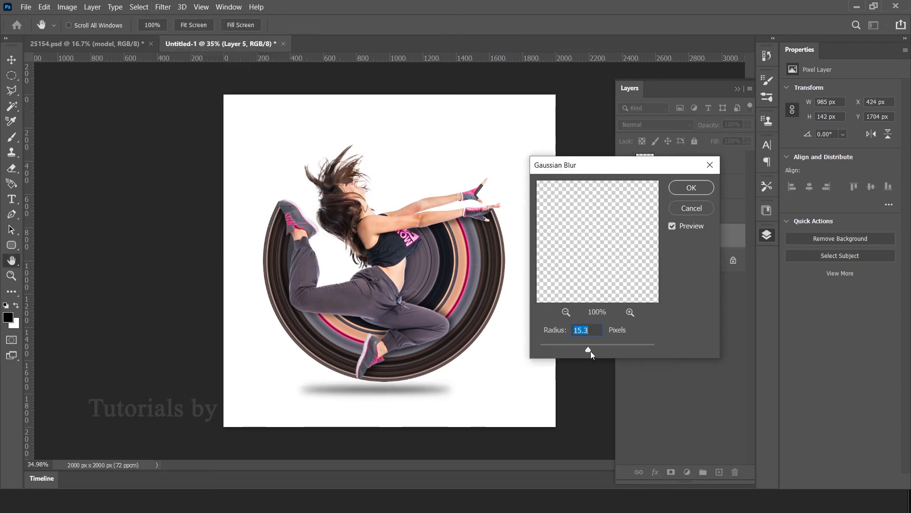
pyautogui.moveTo(596, 347); pyautogui.dragTo(603, 346)
pyautogui.click(683, 188)
# Step: Stretch the blurred ground shadow on Layer 5 horizontally on both sides to 128.43% of its width
pyautogui.click(12, 59)
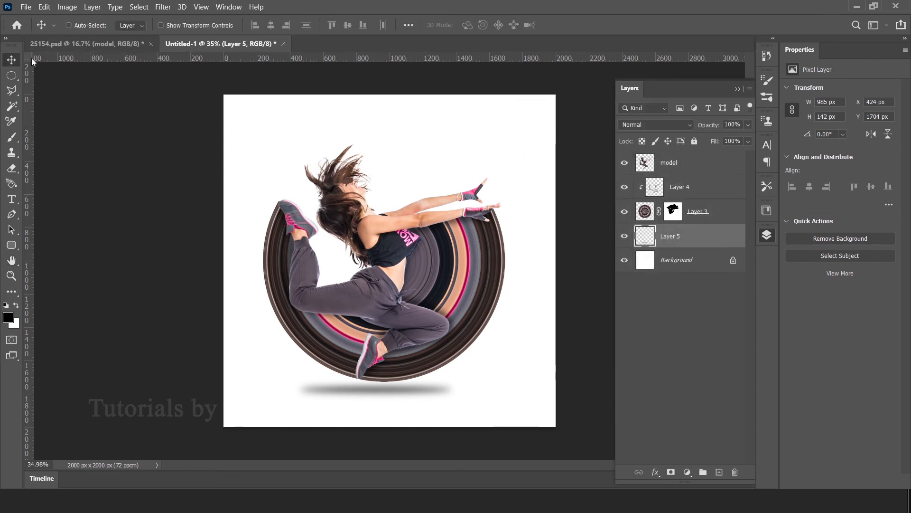
pyautogui.moveTo(457, 388); pyautogui.dragTo(482, 386)
pyautogui.press('Return')
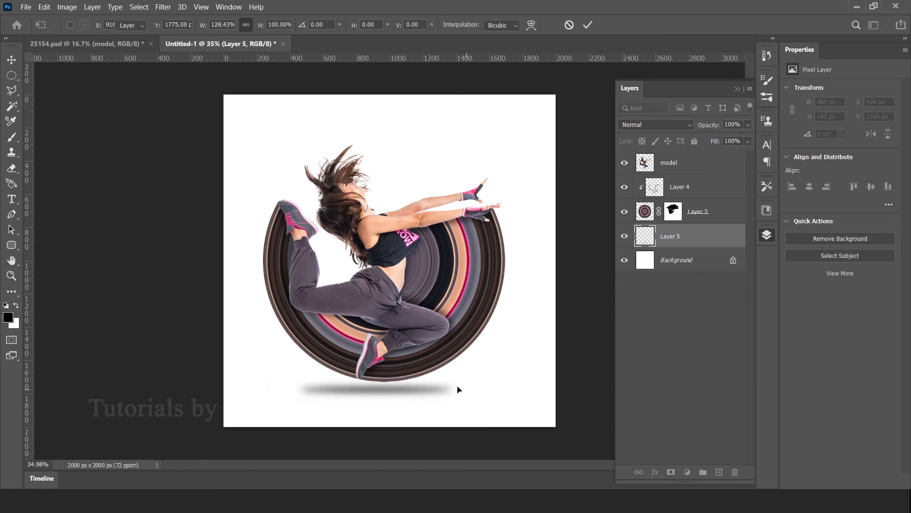
pyautogui.click(198, 23)
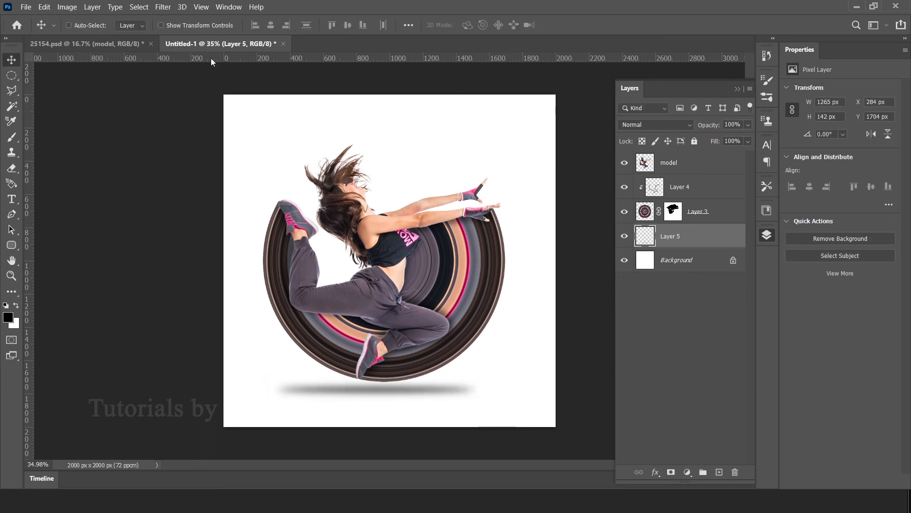
# Step: Move the ground shadow slightly right and down under the disc, and lower Layer 5's opacity to 53%
pyautogui.moveTo(394, 392)
pyautogui.mouseDown()
pyautogui.moveTo(409, 391)
pyautogui.moveTo(401, 391)
pyautogui.mouseUp()
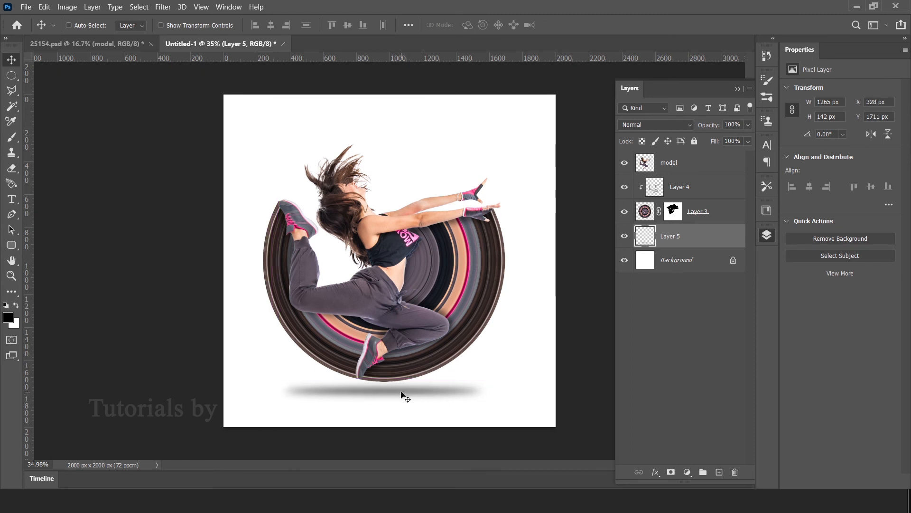
pyautogui.moveTo(720, 129); pyautogui.dragTo(694, 131)
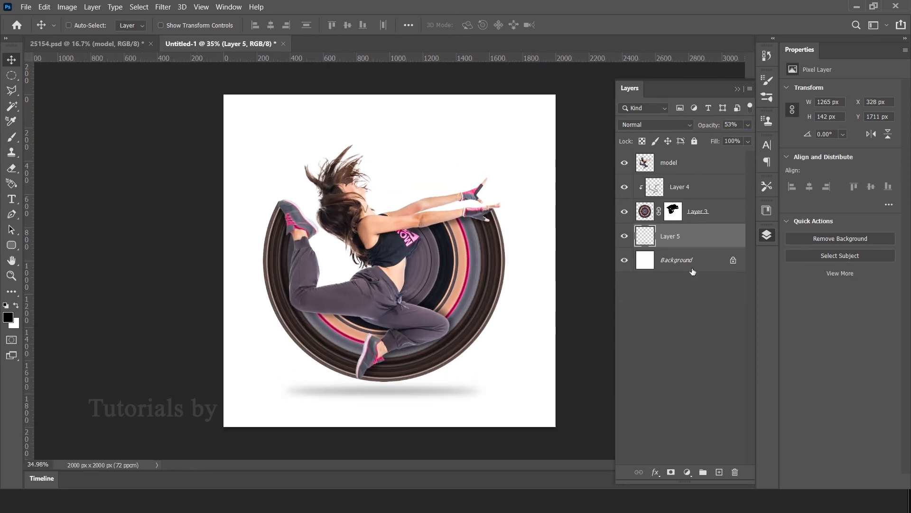
# Step: Add a Gradient Fill layer directly above the background, try several pink presets and choose Pink_03
pyautogui.click(682, 261)
pyautogui.click(687, 472)
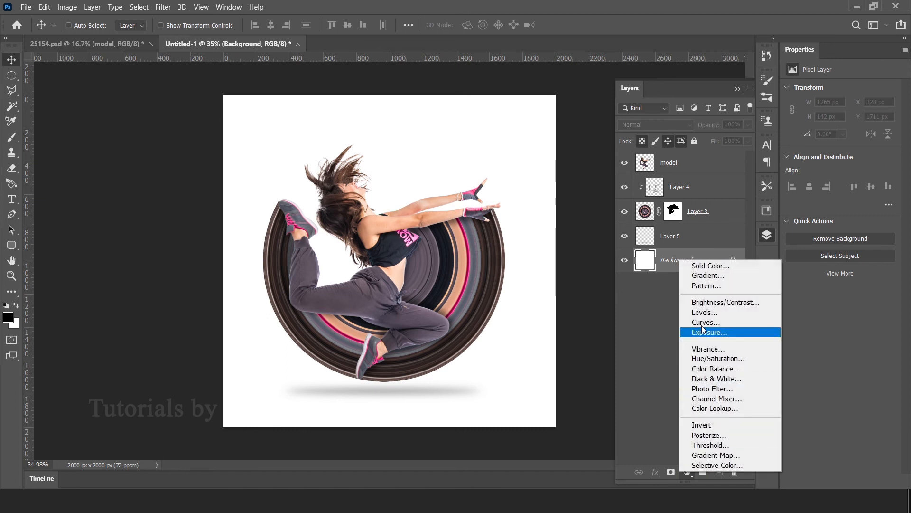
pyautogui.click(712, 281)
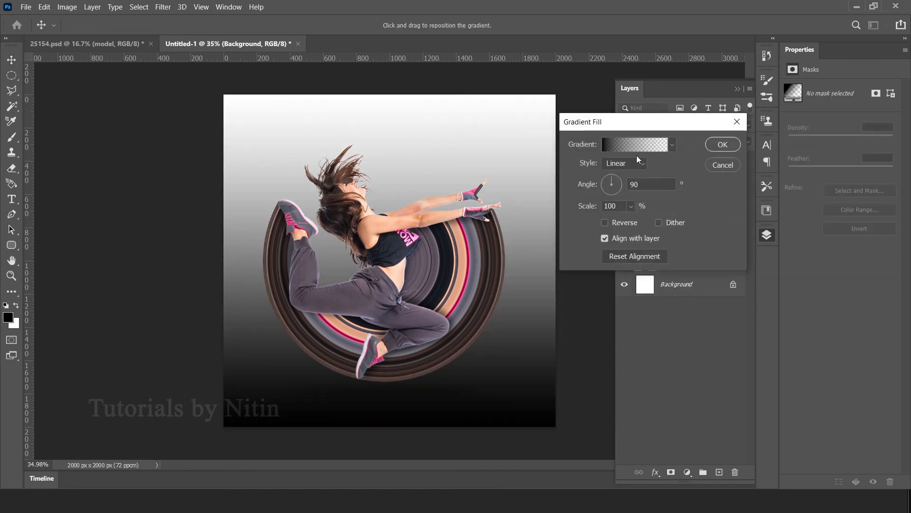
pyautogui.click(631, 149)
pyautogui.scroll(-1, 603, 136)
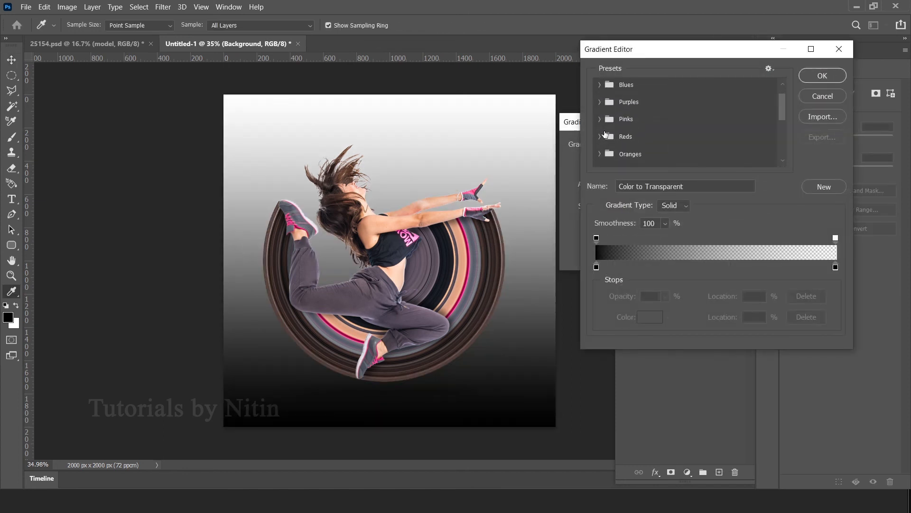
pyautogui.click(600, 119)
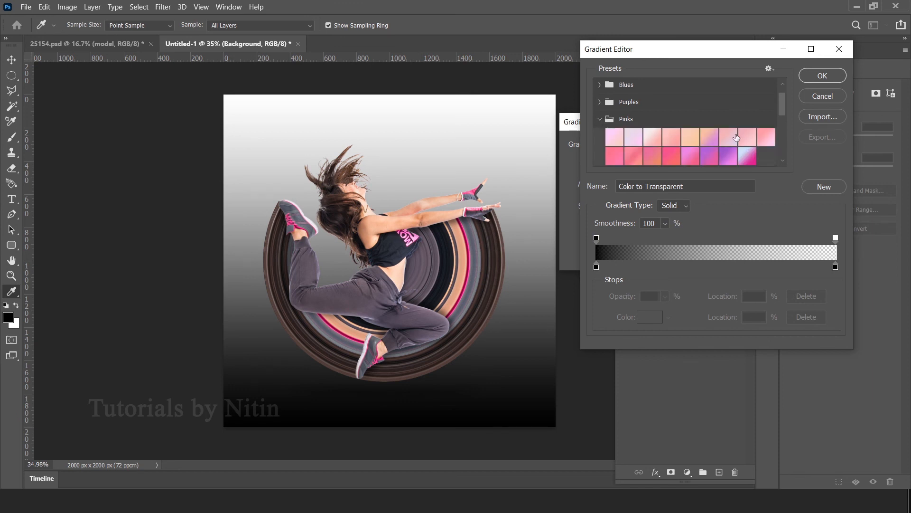
pyautogui.click(726, 136)
pyautogui.click(748, 142)
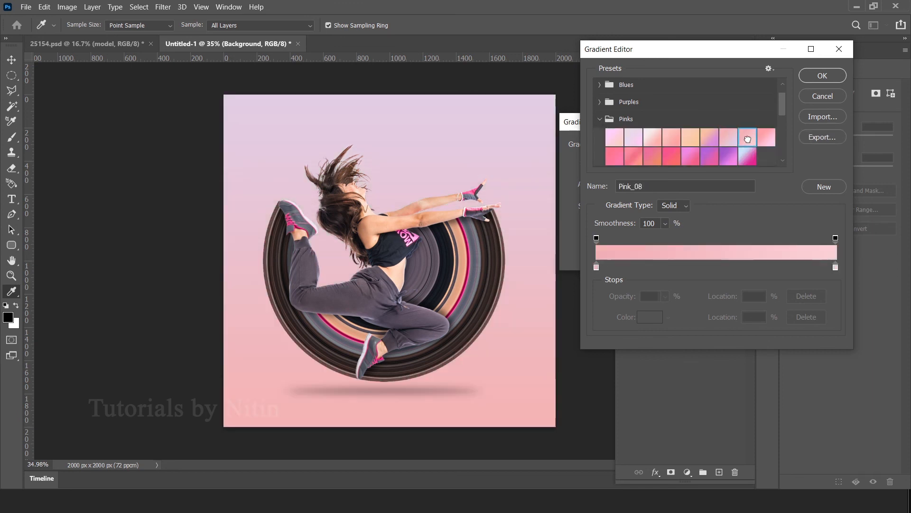
pyautogui.click(652, 142)
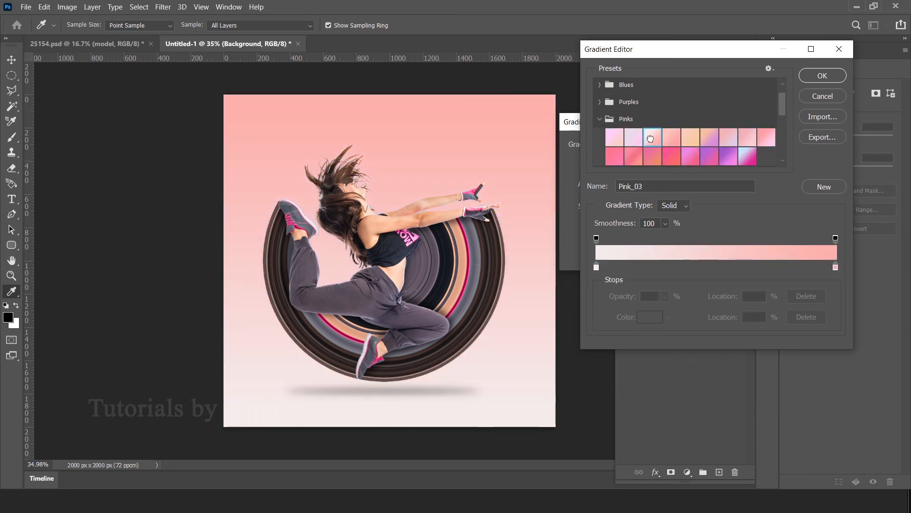
# Step: Change the gradient's end stop to peach #ffc6ad, starting from a color sampled from the disc, and accept the edited gradient
pyautogui.click(835, 268)
pyautogui.click(645, 322)
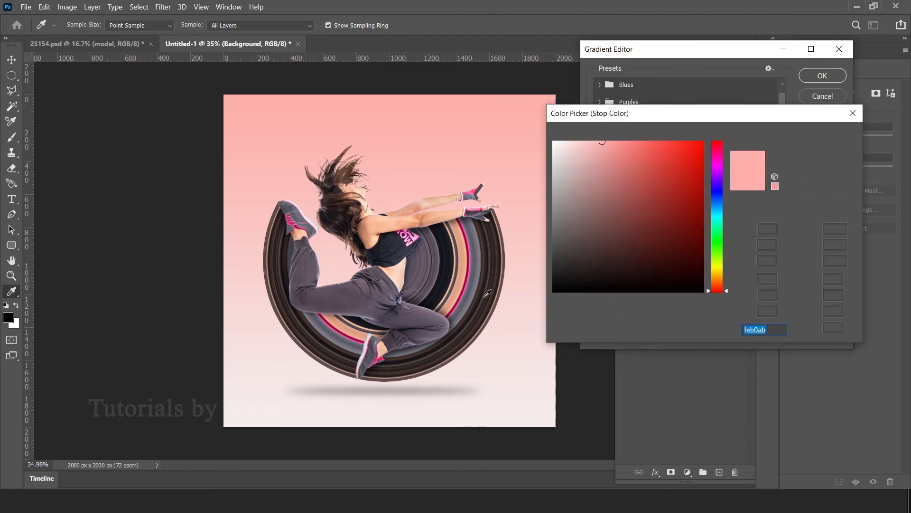
pyautogui.click(466, 280)
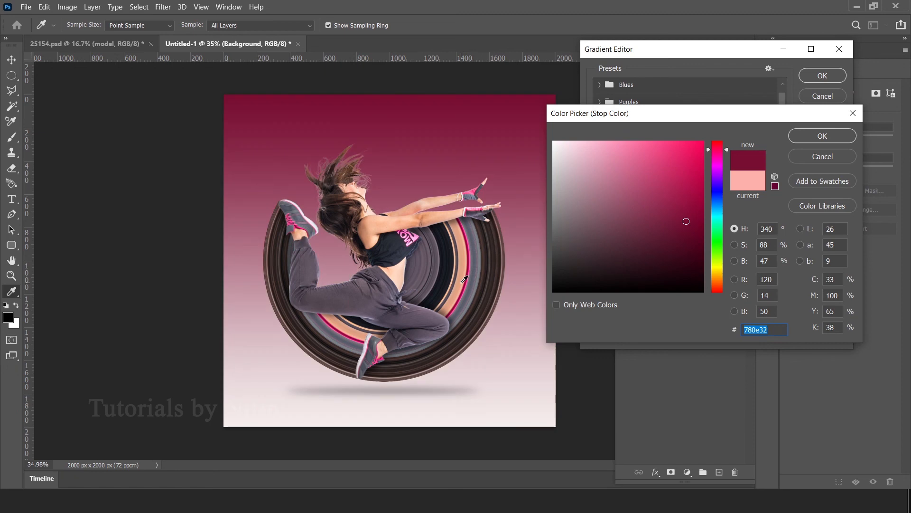
pyautogui.click(466, 280)
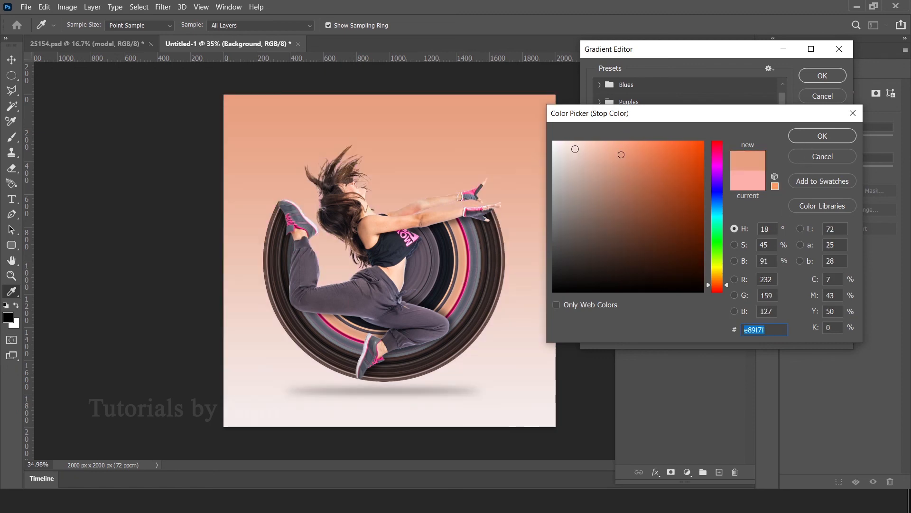
pyautogui.moveTo(576, 149); pyautogui.dragTo(602, 141)
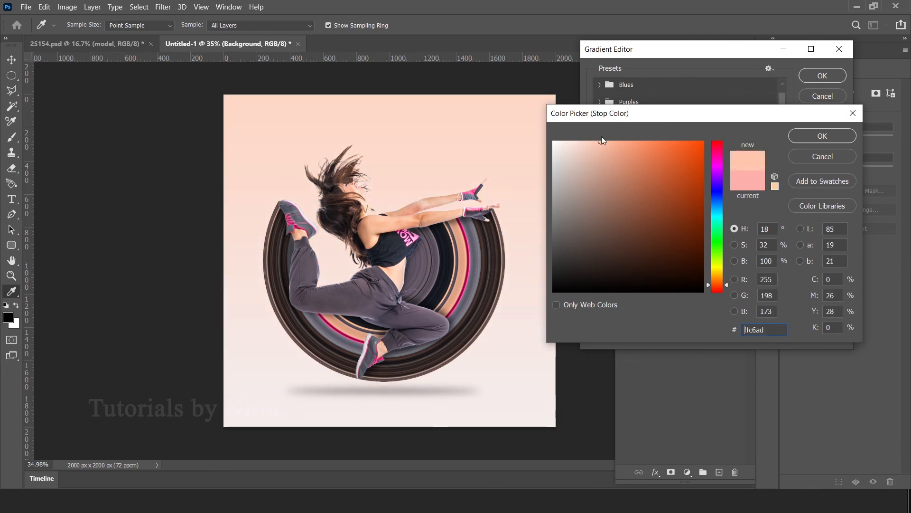
pyautogui.click(824, 139)
pyautogui.click(820, 77)
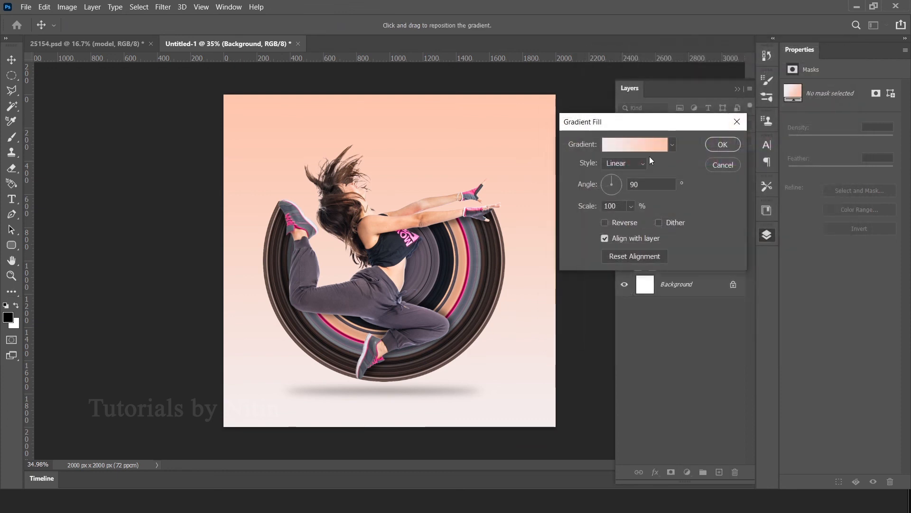
# Step: Make the gradient fill Radial without reversing it, and lower the gradient layer's opacity to 53%
pyautogui.click(617, 184)
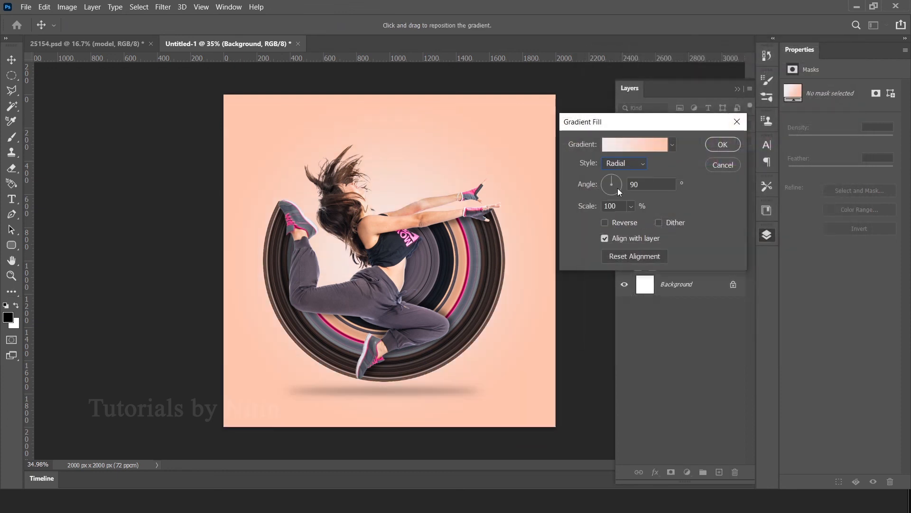
pyautogui.click(625, 222)
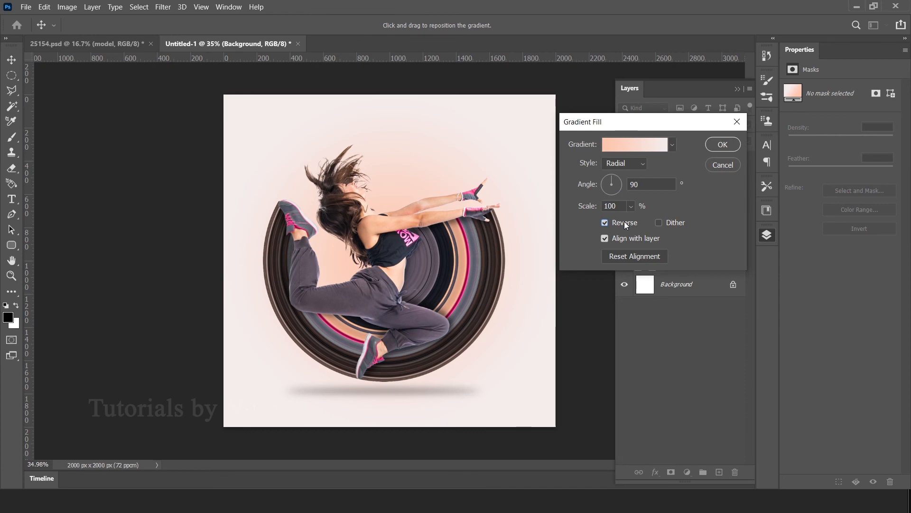
pyautogui.click(624, 223)
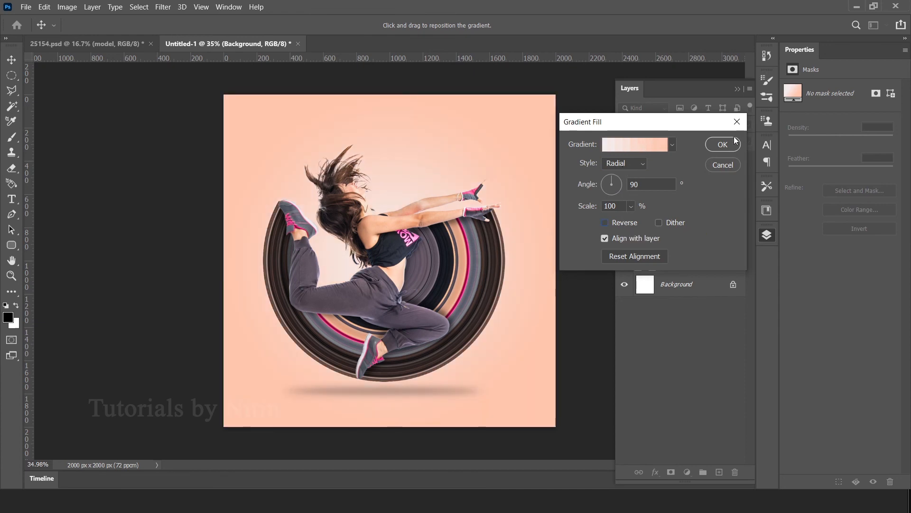
pyautogui.click(723, 144)
pyautogui.moveTo(711, 126); pyautogui.dragTo(685, 125)
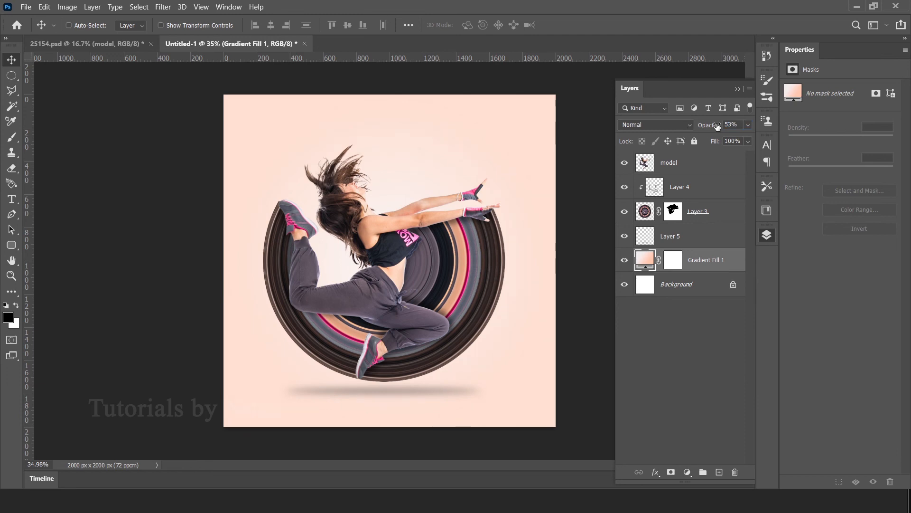
# Step: Select the model layer and inspect the finished composite up close and as a whole
pyautogui.click(697, 166)
pyautogui.scroll(2, 526, 268)
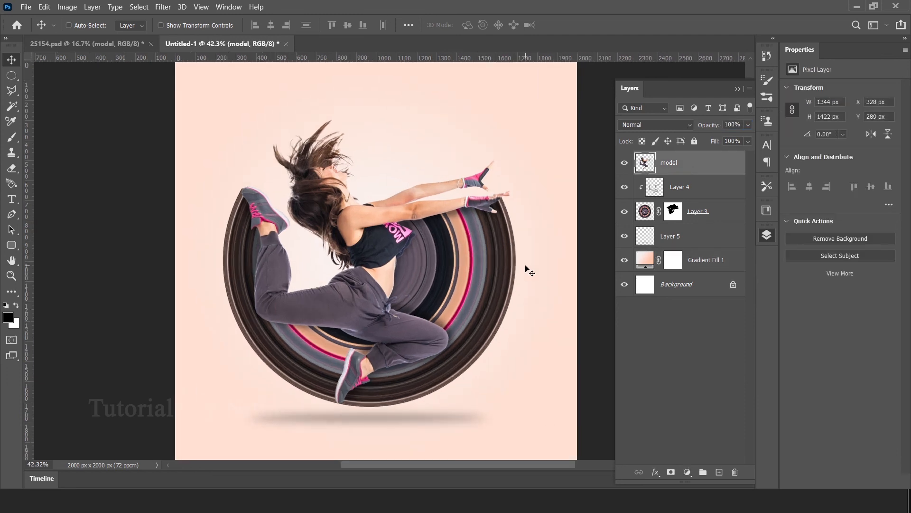
pyautogui.scroll(3, 527, 270)
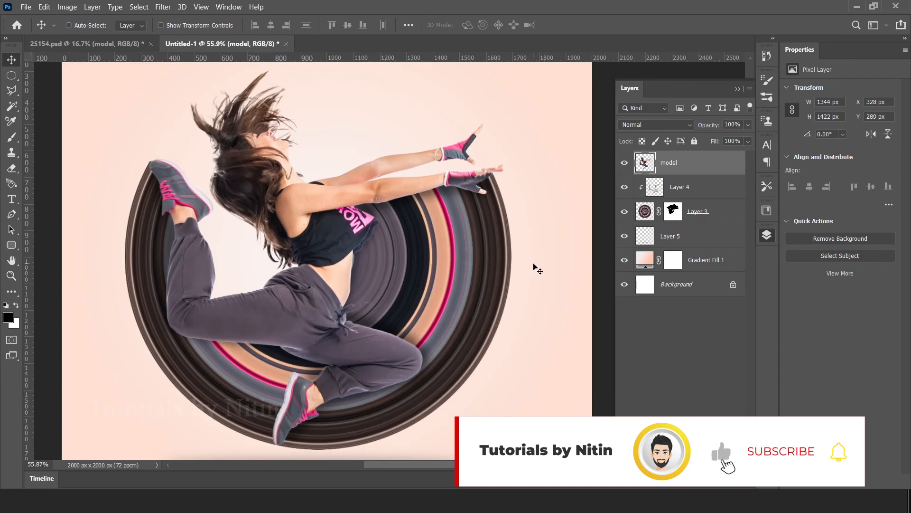
pyautogui.scroll(-3, 537, 268)
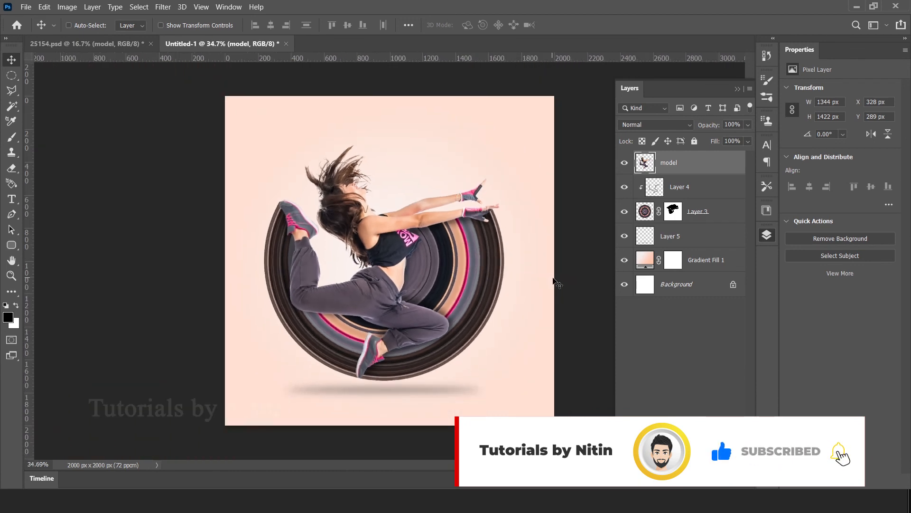